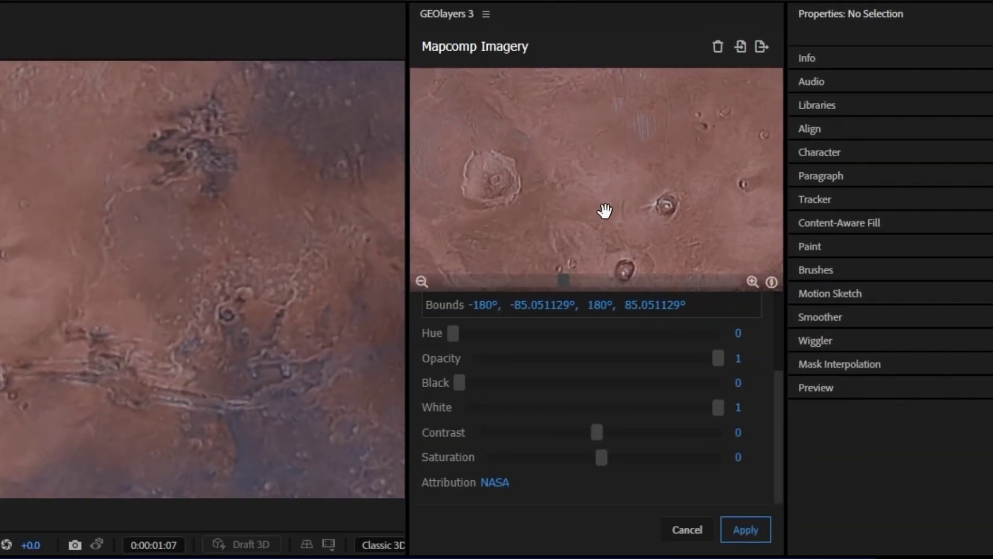
Pan the Mars imagery preview, then exit back to the World Mapcomp 1 map editor
drag(604, 210, 562, 233)
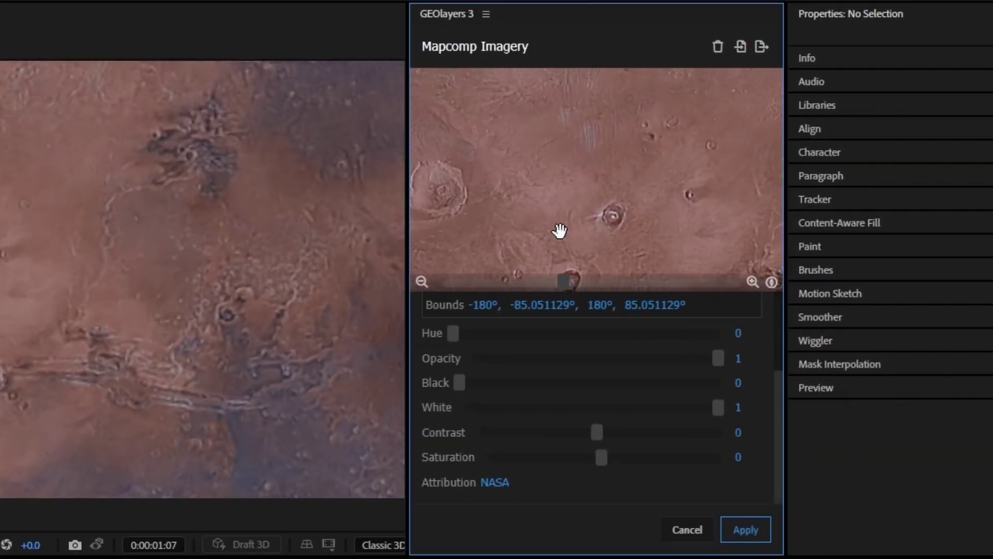
drag(559, 230, 584, 224)
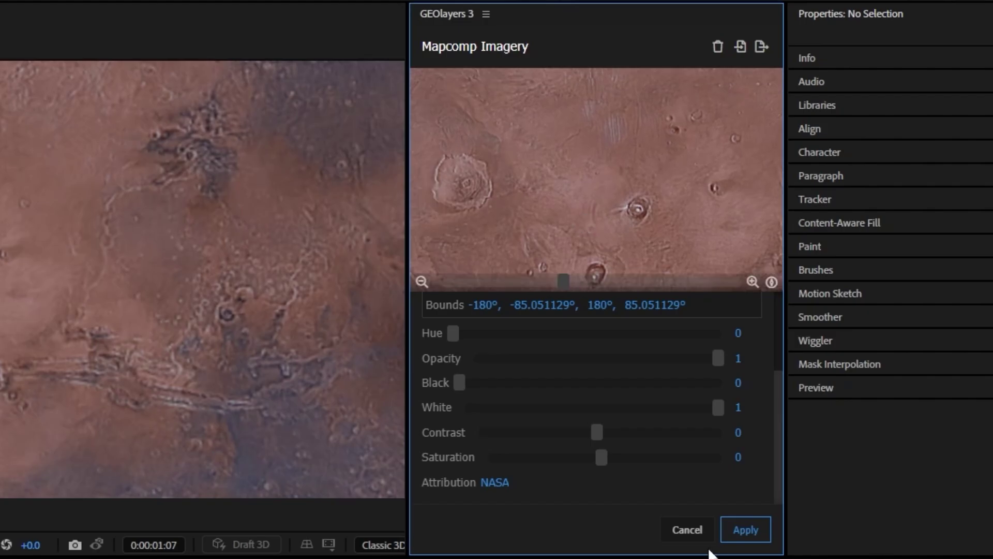
key(Return)
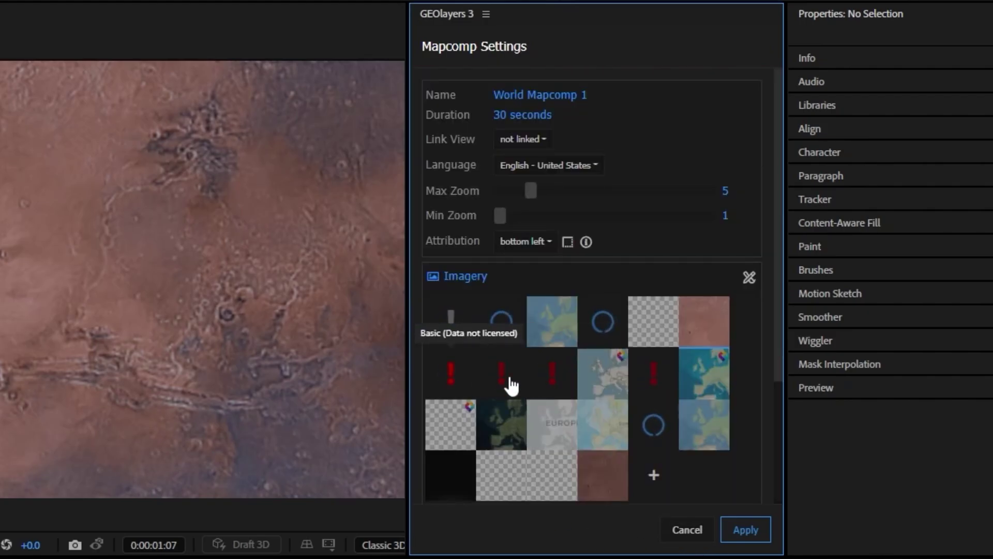
scroll(554, 411, down, 3)
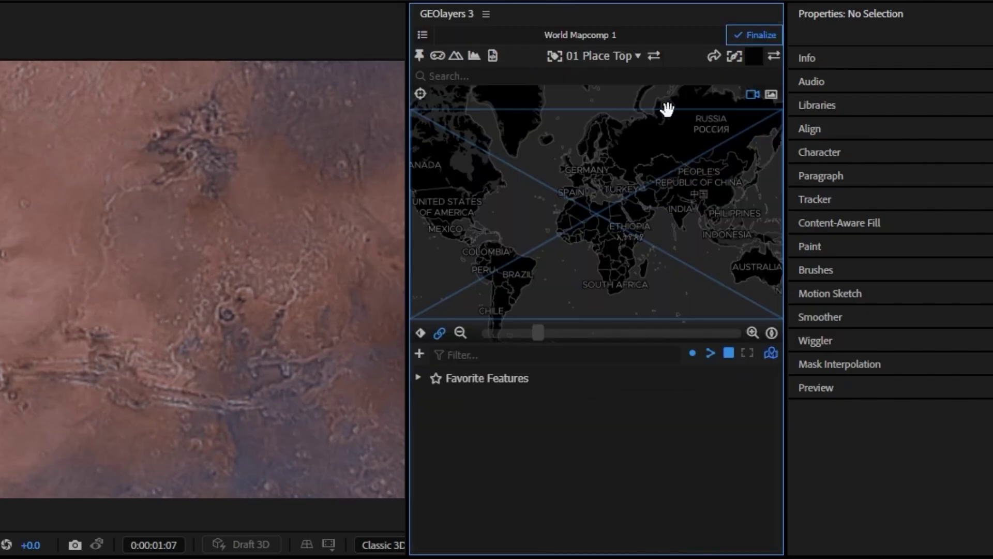
Create a new mapcomp using the Universal Raster map style
click(423, 37)
click(483, 176)
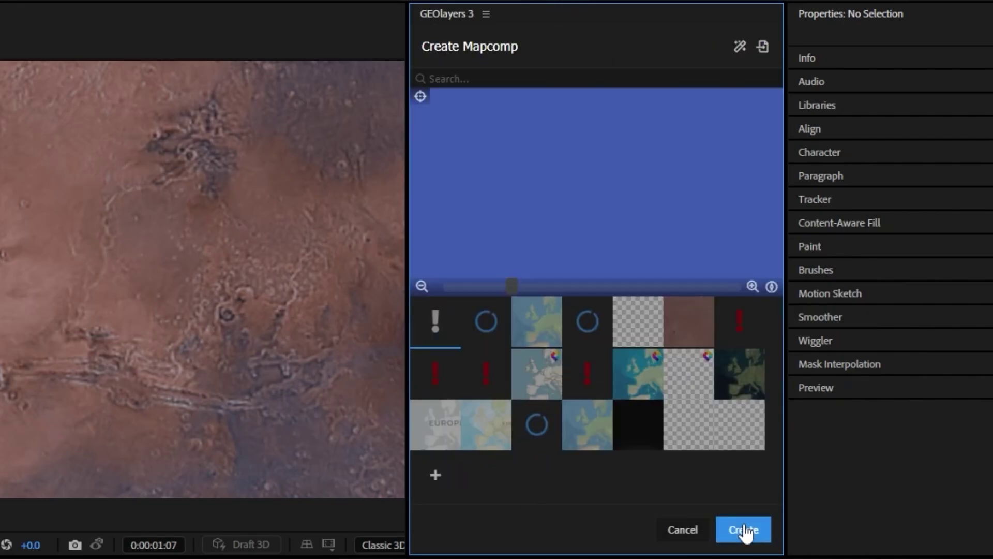
click(549, 326)
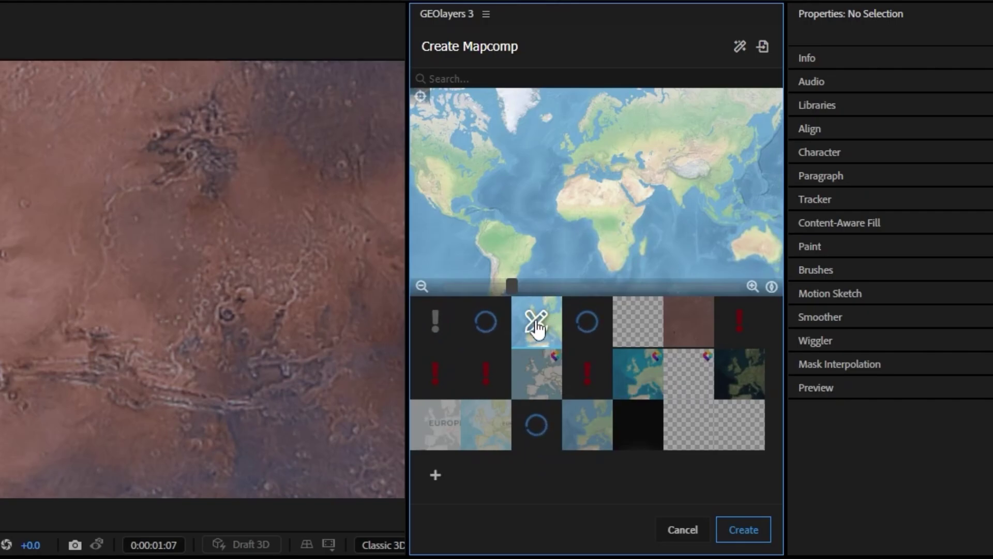
Select the Universal Raster tile URI and check the sample 0/0/0.jpg tile in the browser
click(536, 326)
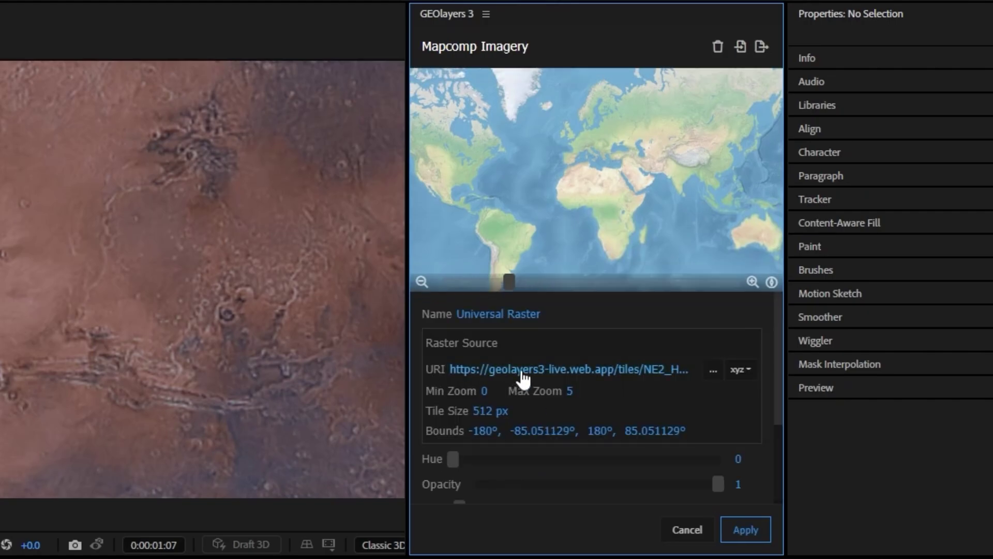
click(523, 371)
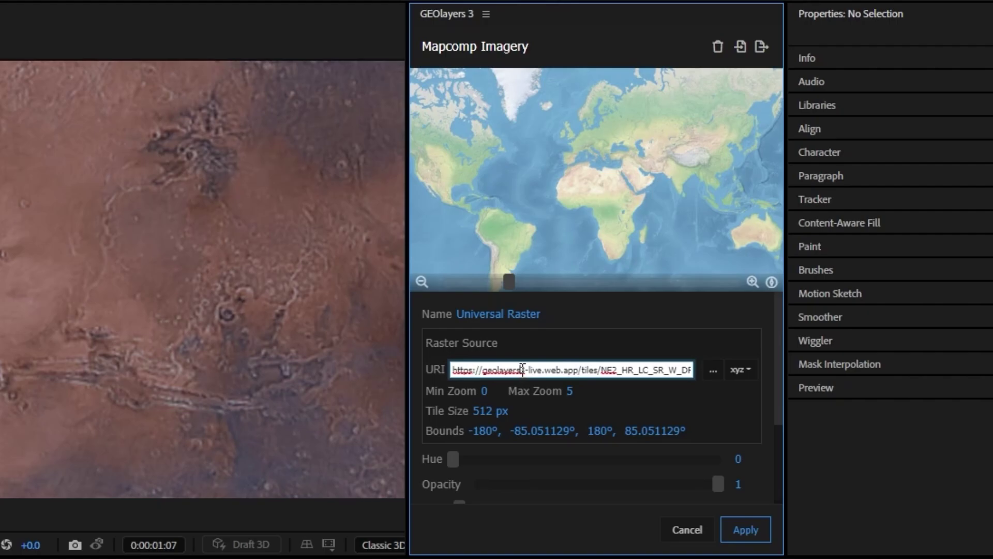
key(ctrl+a)
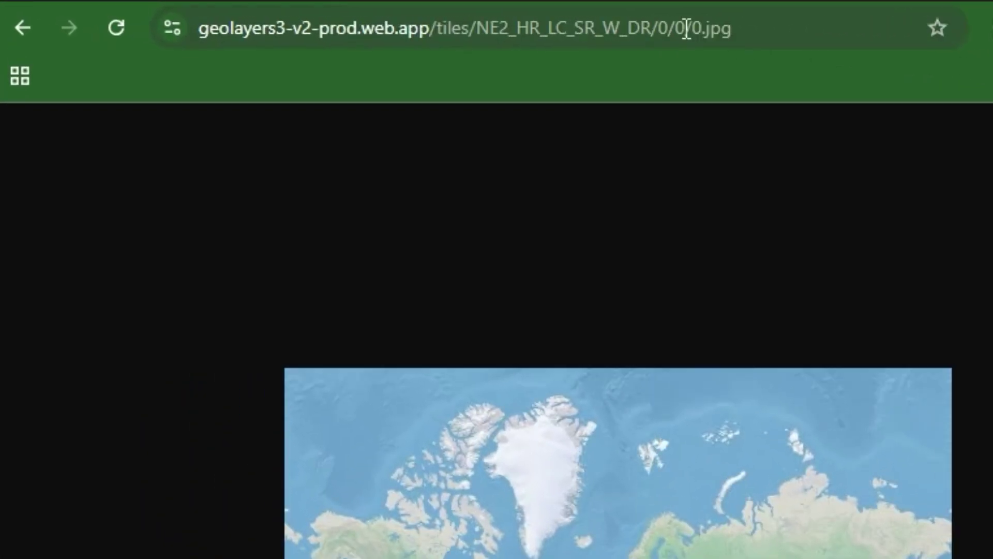
click(332, 11)
key(End)
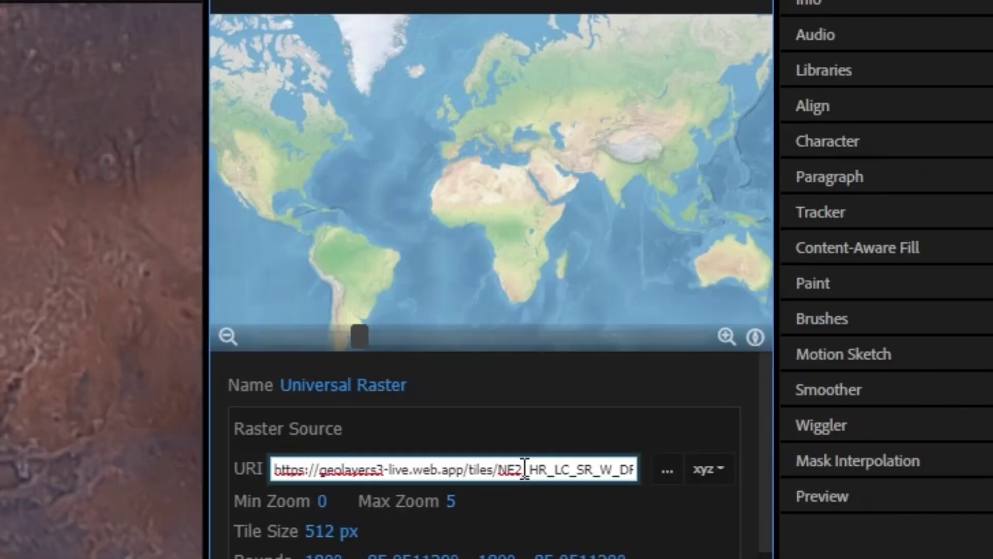
key(End)
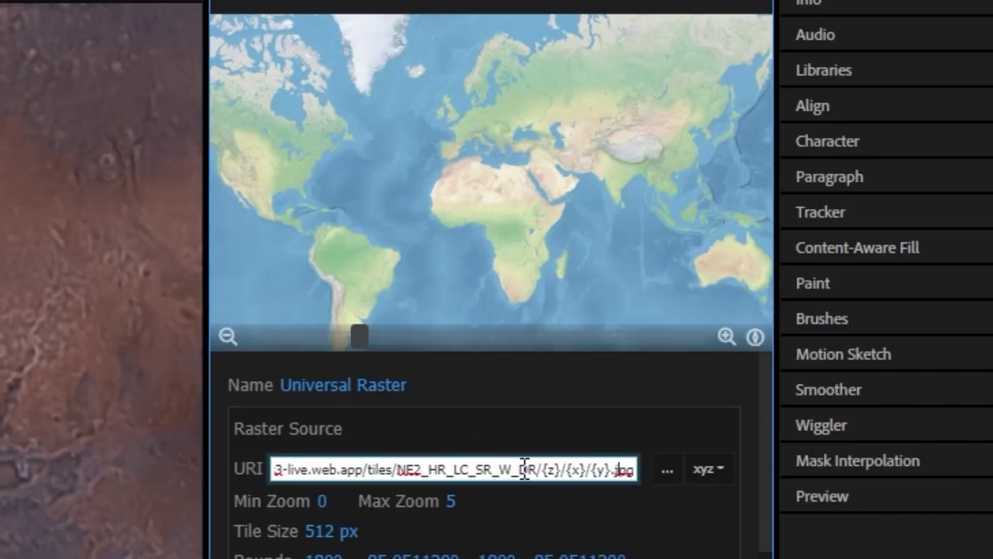
key(Left)
key(Left)
key(Left)
key(Left)
key(Left)
key(Left)
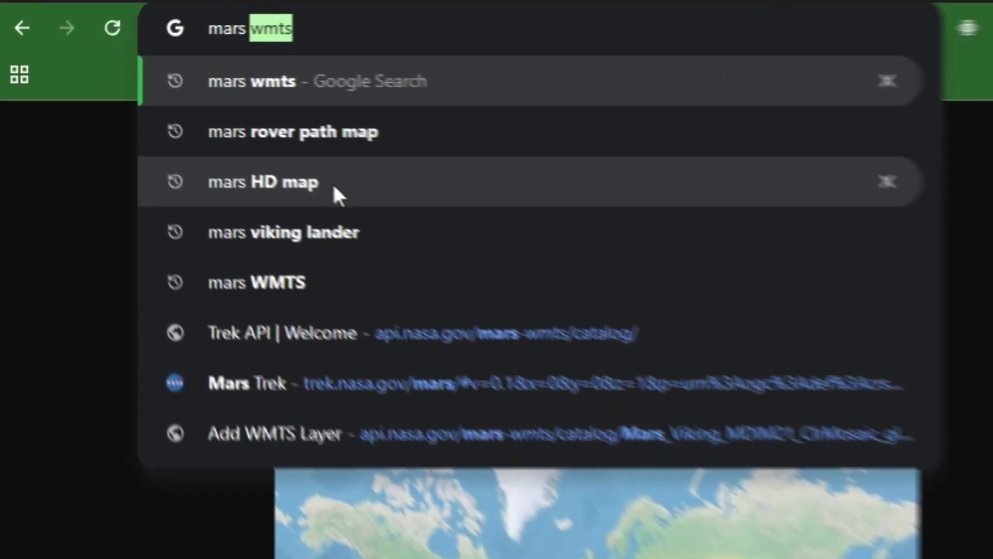
Search Google for 'nasa trek'
key(ctrl+a)
text(nasa trek)
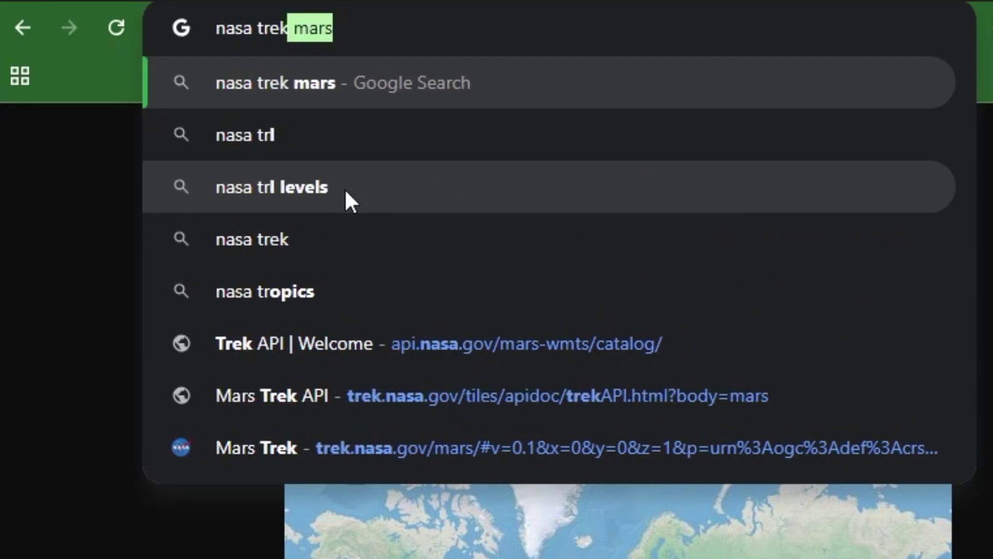
key(Delete)
key(Return)
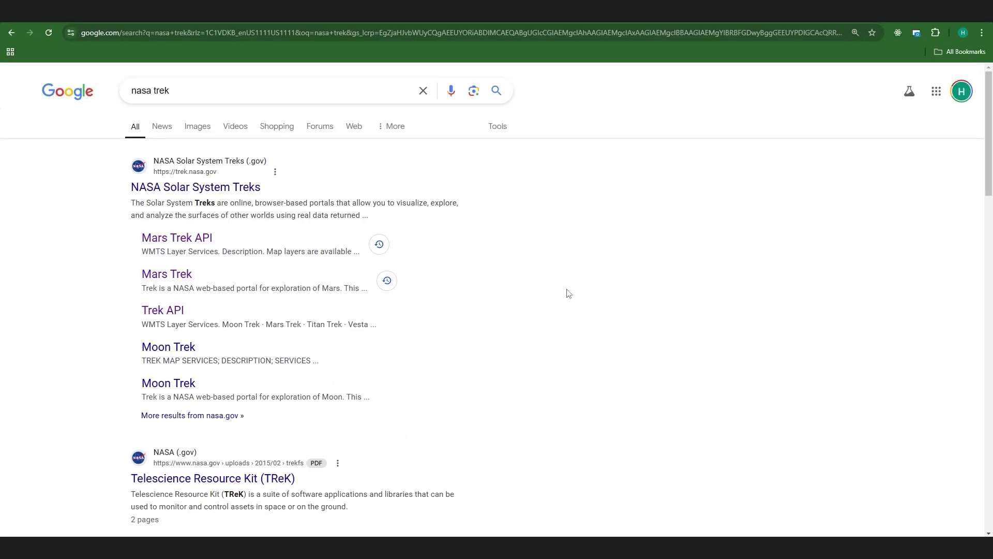
Open the NASA Solar System Treks site and scroll through its treks list
click(177, 189)
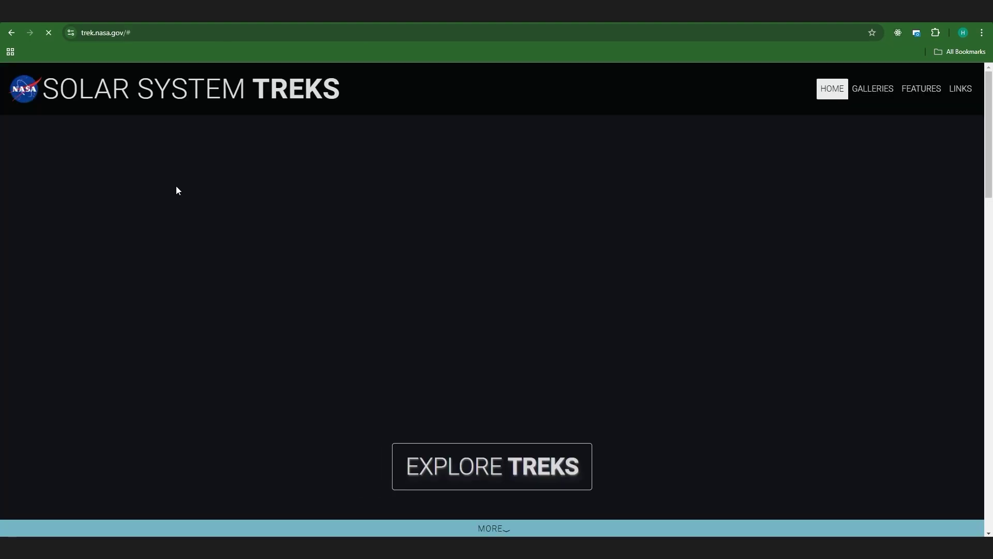
scroll(375, 362, down, 4)
scroll(375, 362, down, 5)
scroll(459, 262, up, 9)
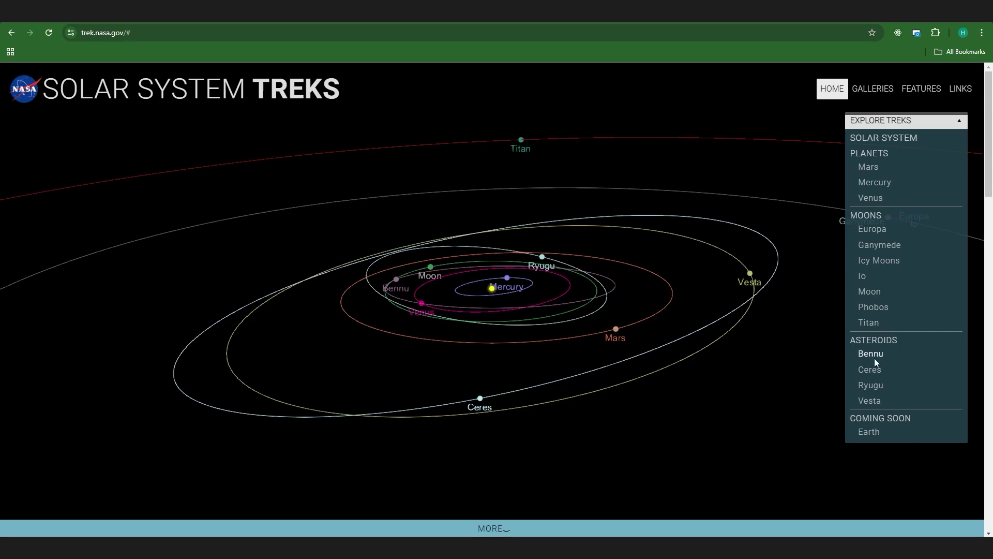
Search for 'nasa trek wmts' and open the Mars Trek WMTS layer catalog
click(14, 35)
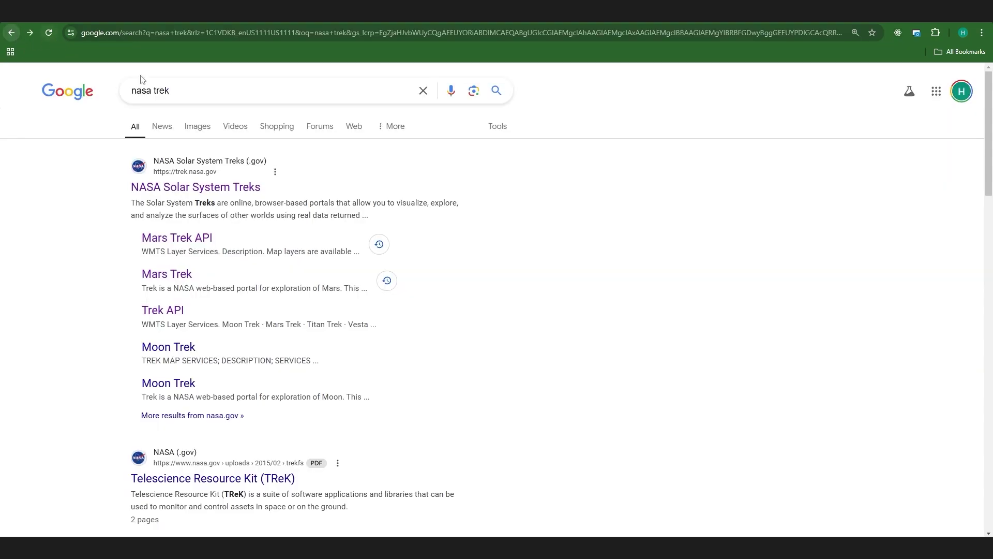
click(232, 91)
text(wmts)
key(Return)
click(196, 238)
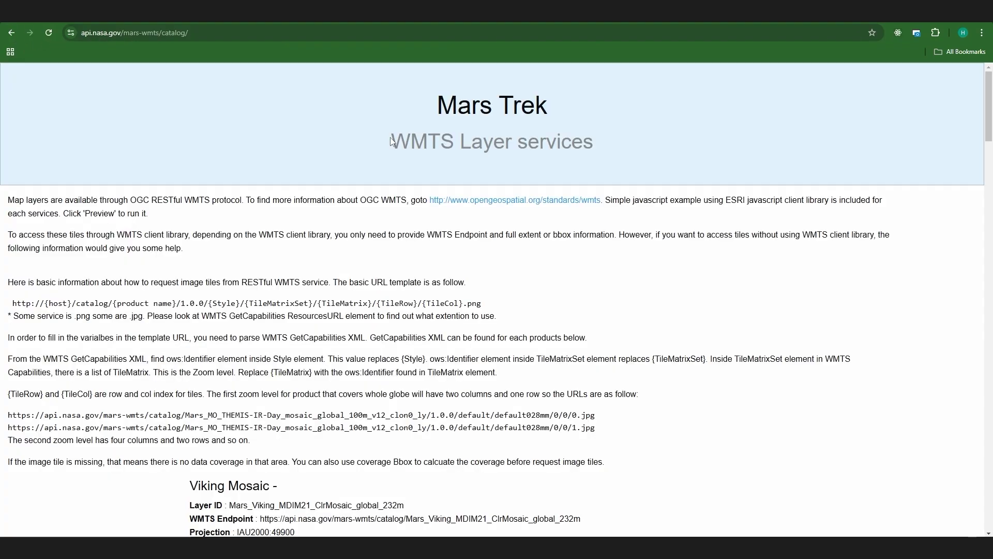
Scroll to the Viking Mosaic layer and preview it
drag(390, 141, 620, 141)
scroll(166, 392, down, 2)
scroll(326, 424, down, 2)
drag(200, 331, 318, 339)
click(218, 420)
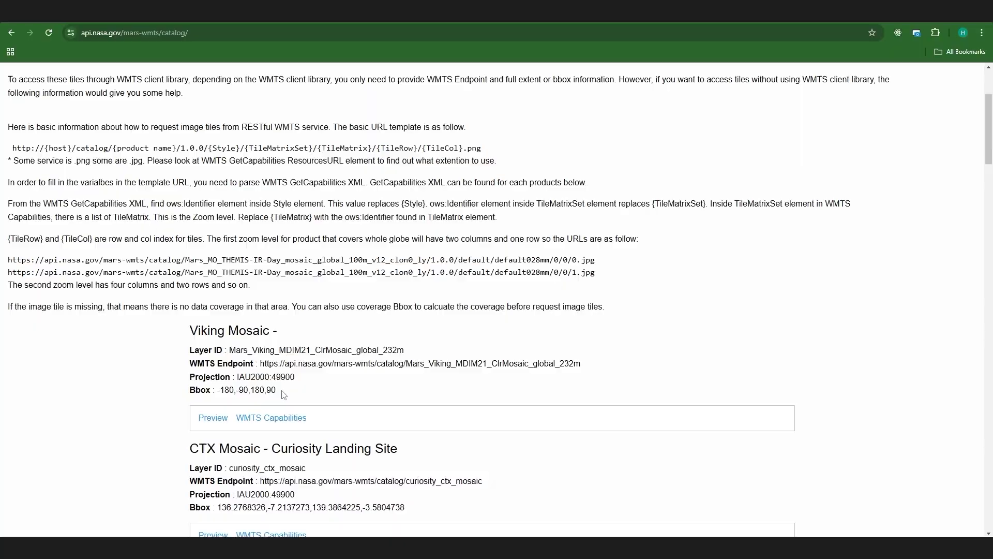
Select the Viking Mosaic bbox -180,-90,180,90 and projection IAU2000:49900 values
drag(285, 395, 176, 350)
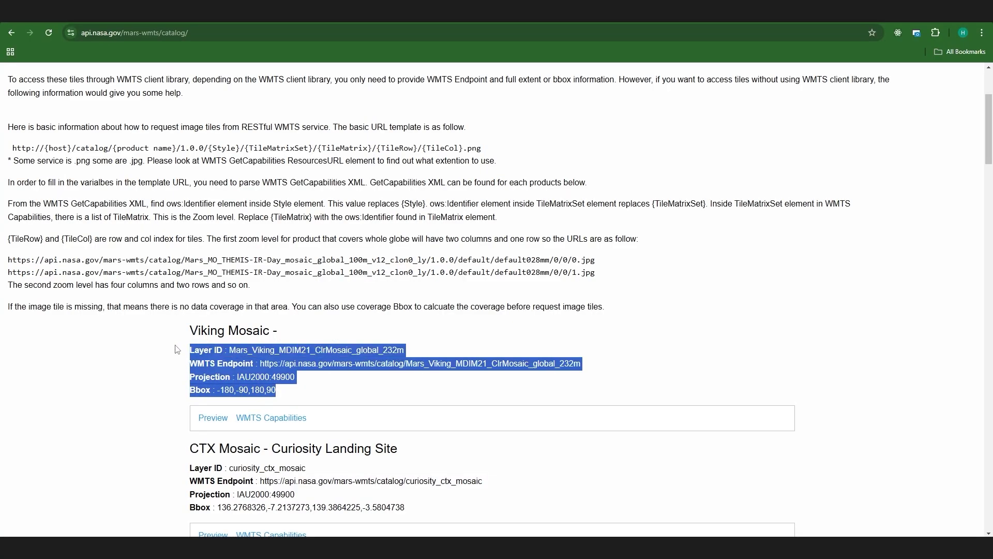
click(346, 386)
drag(213, 393, 291, 391)
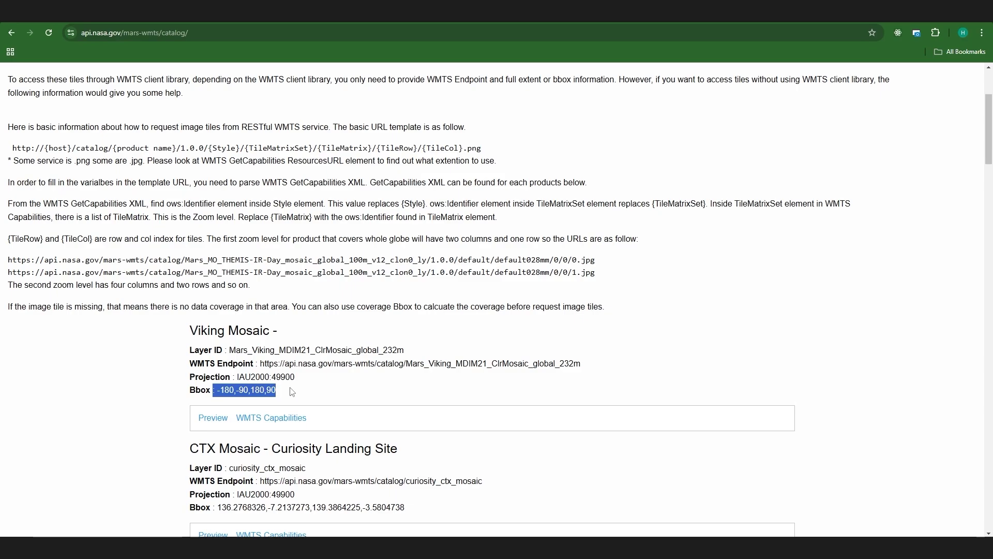
click(293, 391)
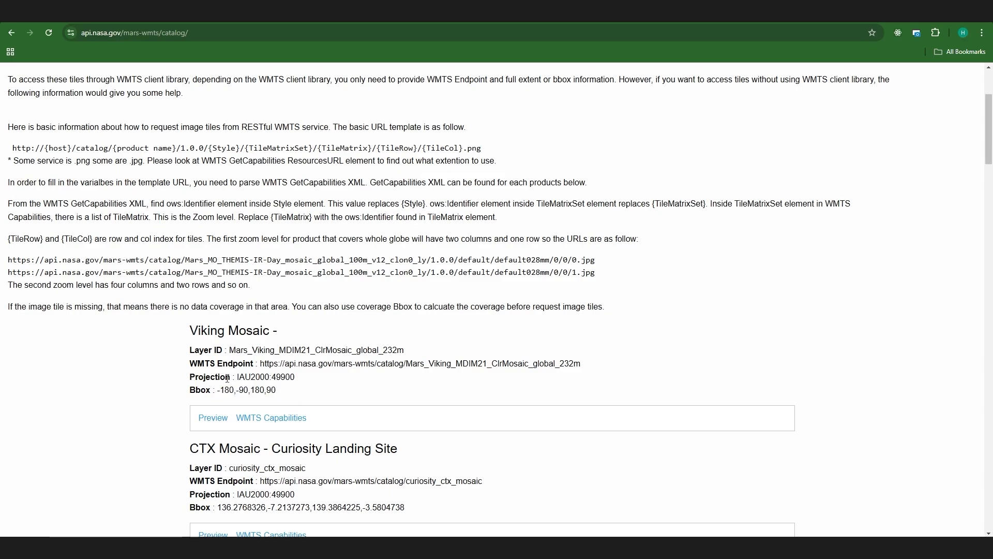
drag(237, 377, 309, 384)
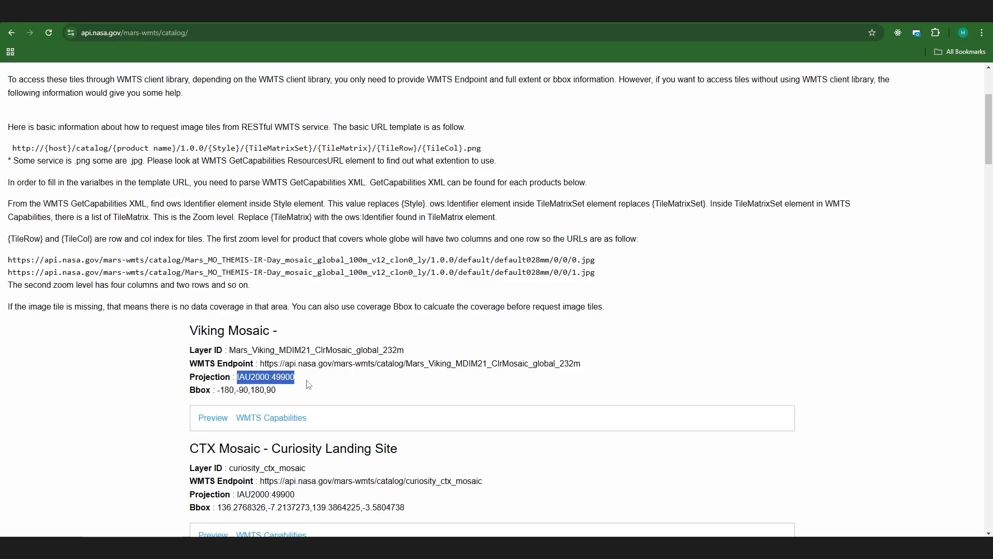
Paste the sample tile URL into Notepad and replace its THEMIS part with the Viking Mosaic endpoint
click(380, 385)
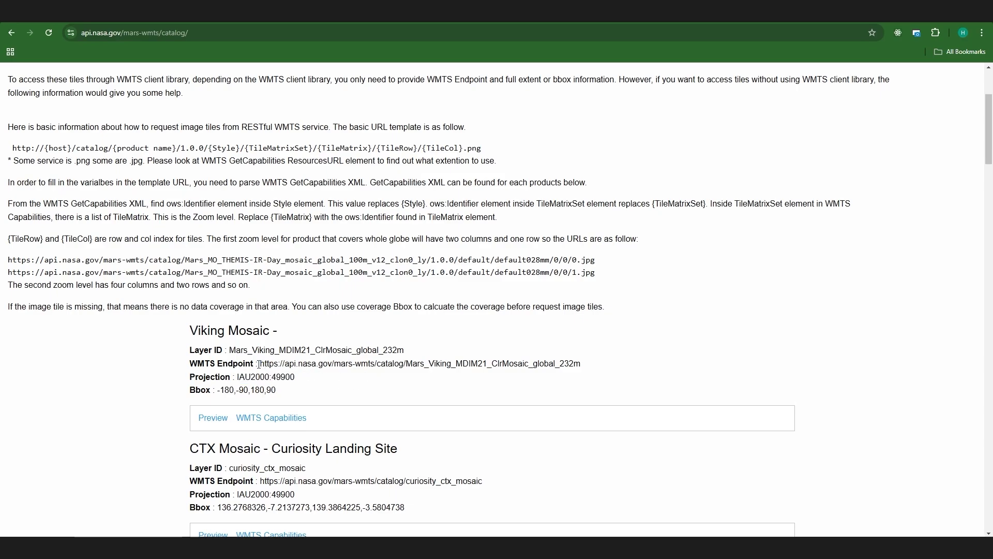
drag(259, 364, 584, 371)
key(ctrl+c)
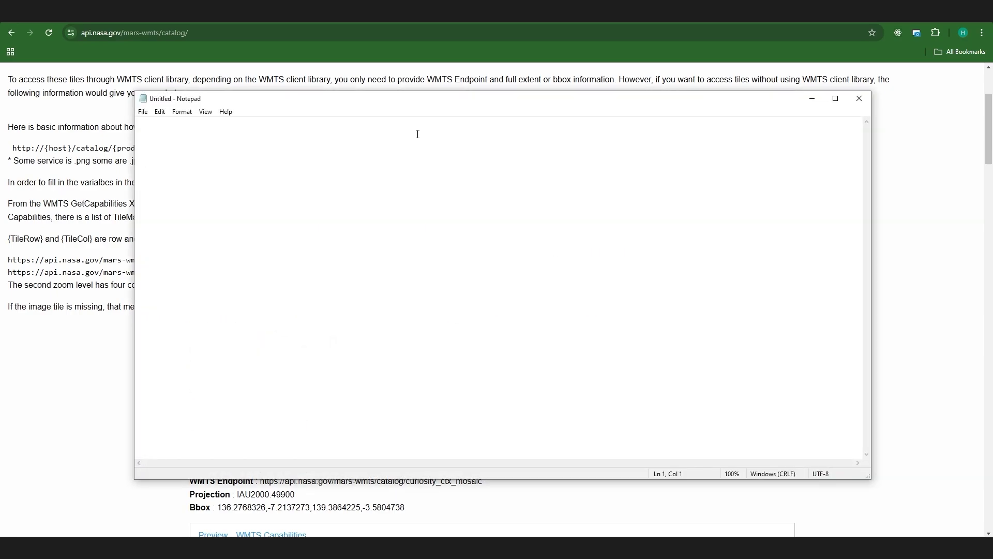
drag(398, 109, 667, 117)
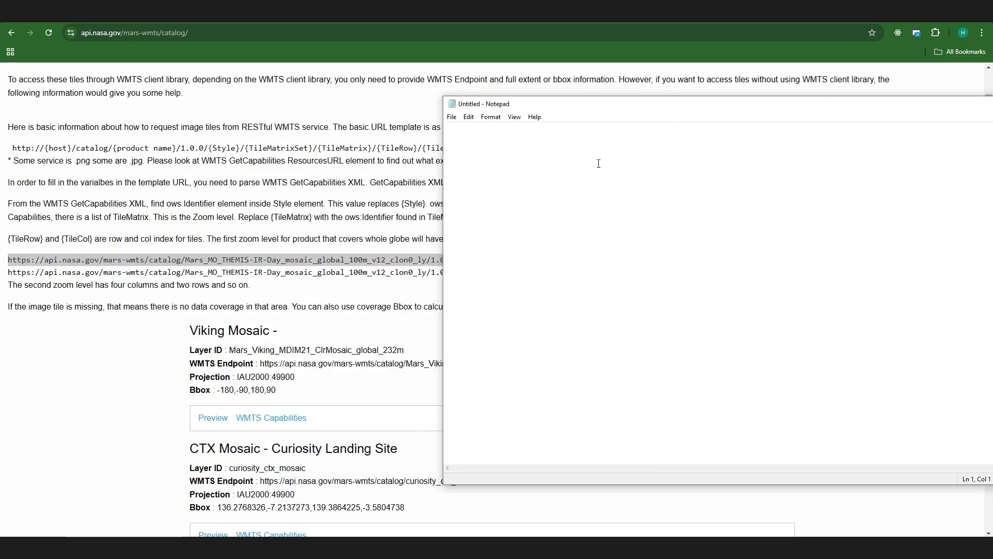
text(https://api.nasa.gov/mars-wmts/catalog/Mars_MO_THEMIS-IR-Day_mosaic_global_100m_v12_clon0_ly/1.0.0/default/default028mm/0/0/0.jpg)
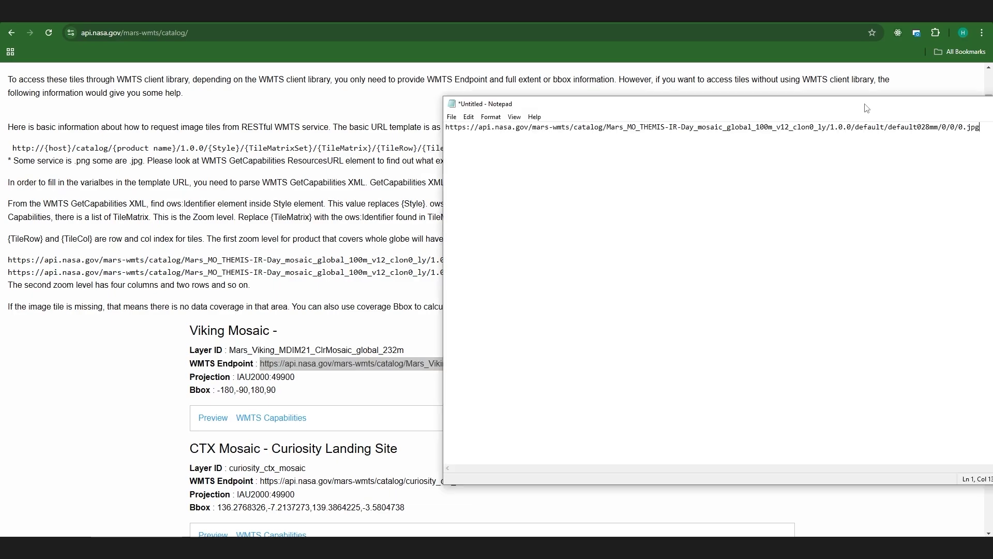
drag(864, 107, 663, 108)
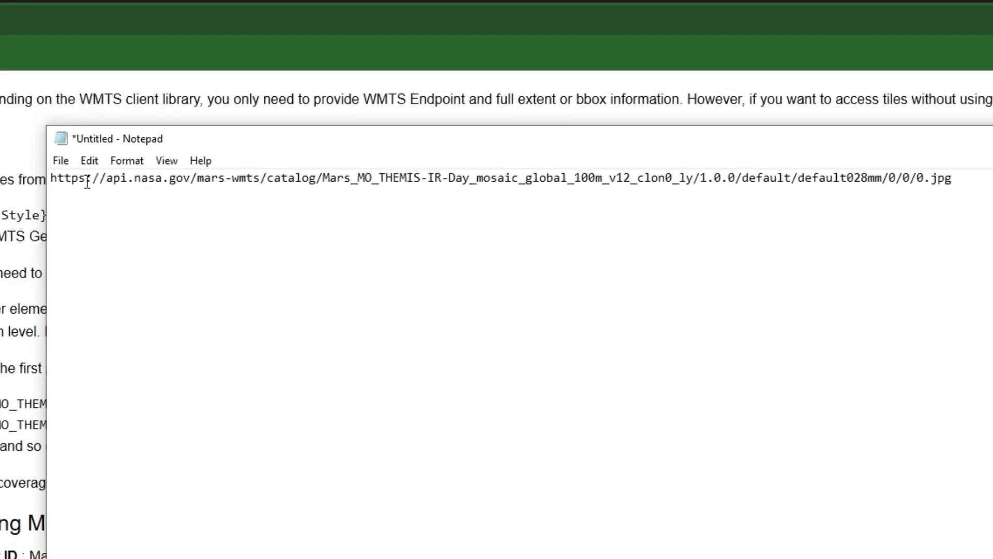
drag(50, 179, 694, 196)
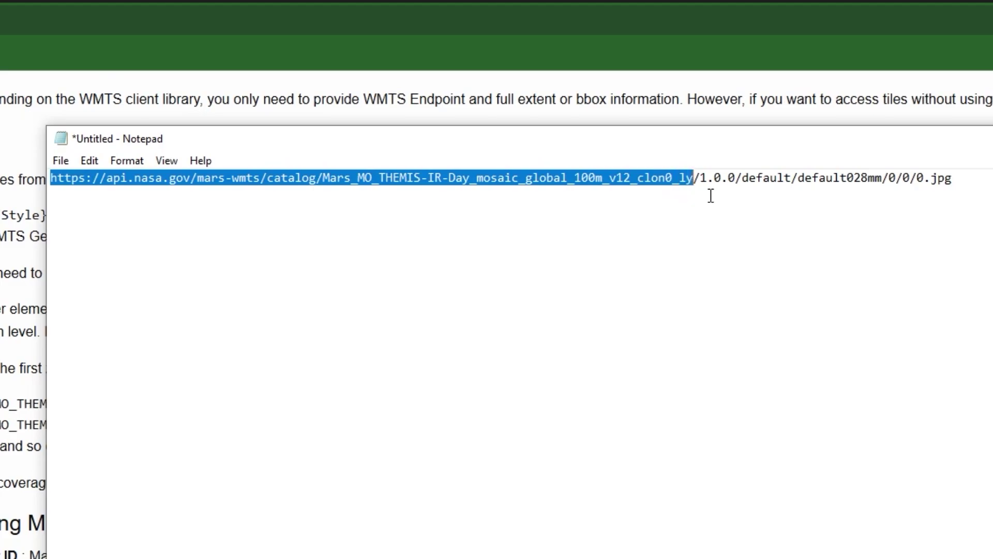
key(ctrl+v)
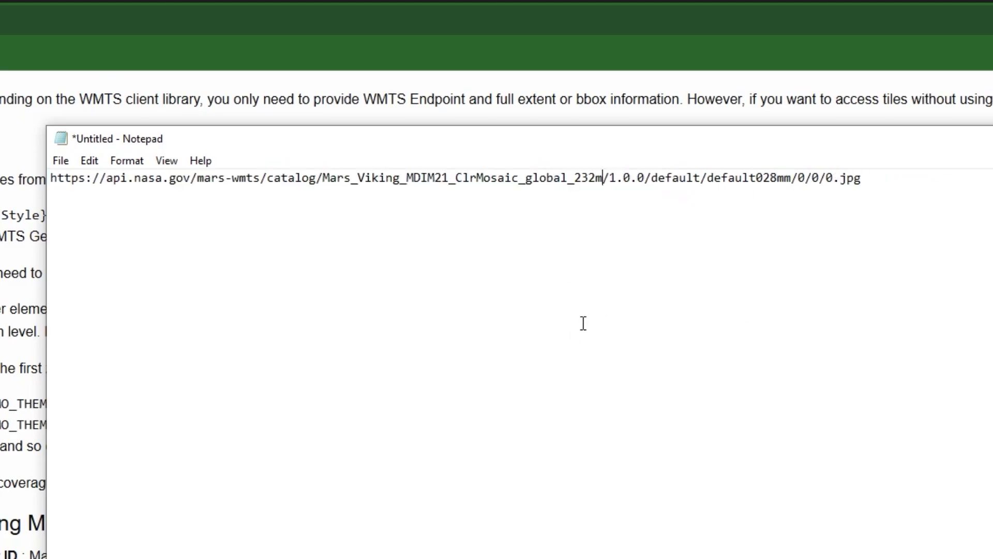
Replace the 0/0/0 tile numbers with {z}/{x}/{y} and copy the finished URL
click(812, 175)
key(BackSpace)
text(z}/{x}/{y})
key(Left)
key(Left)
key(Left)
key(Left)
key(Left)
text({)
key(Right)
text(})
key(ctrl+a)
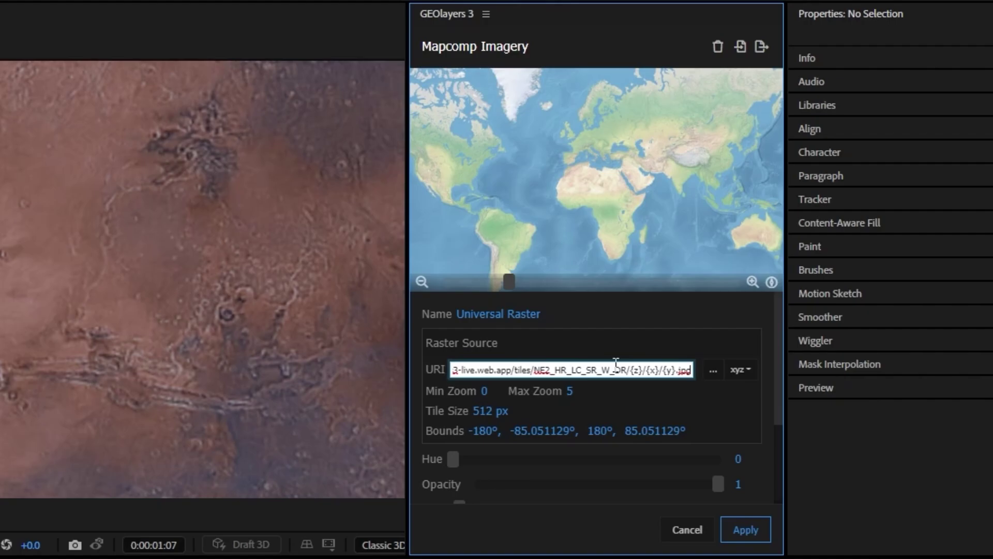
Set the Viking Mosaic URL as the Universal Raster tile URI and check the preview
key(ctrl+a)
key(ctrl+v)
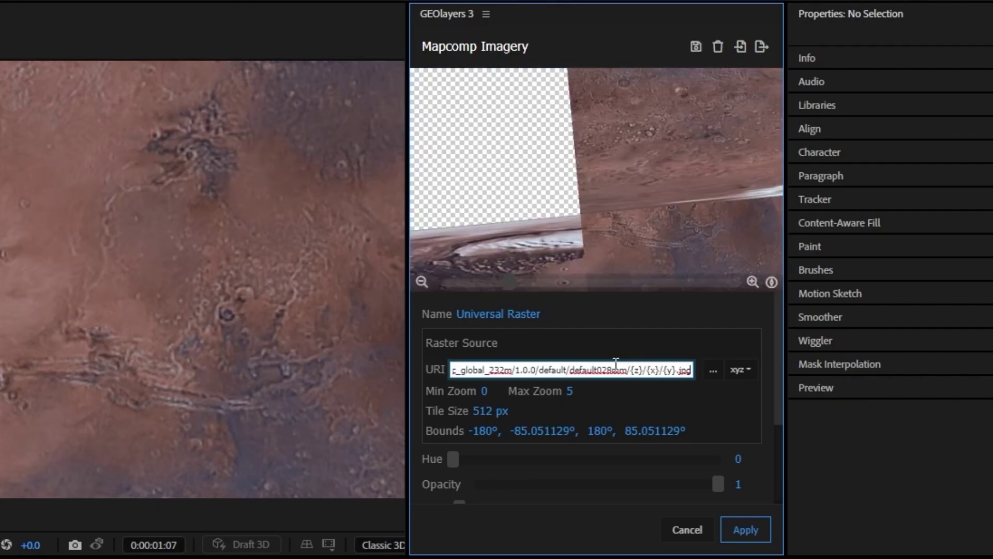
drag(623, 196, 685, 224)
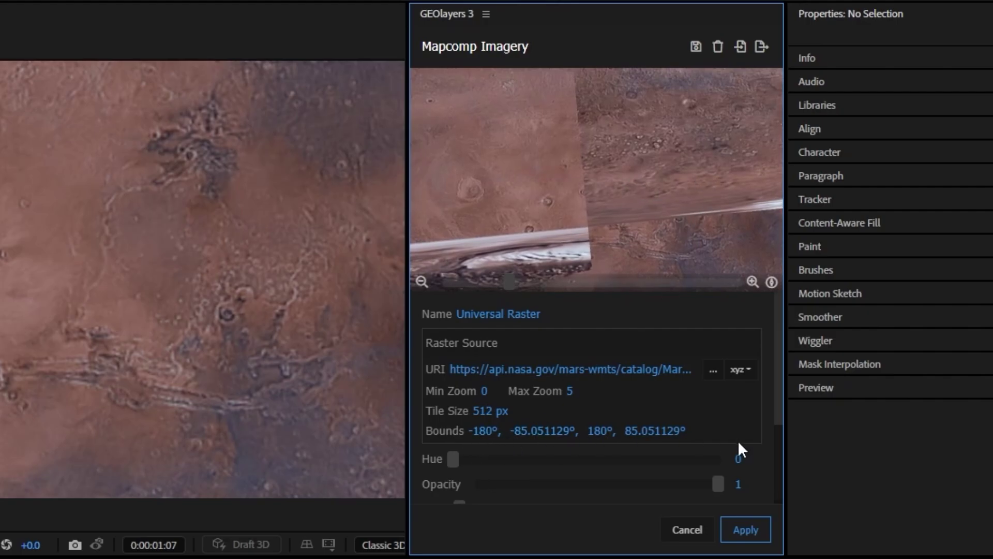
Rename the imagery source 'MARS Imagary' and start editing the first bound
click(533, 314)
text(MARS Imagary)
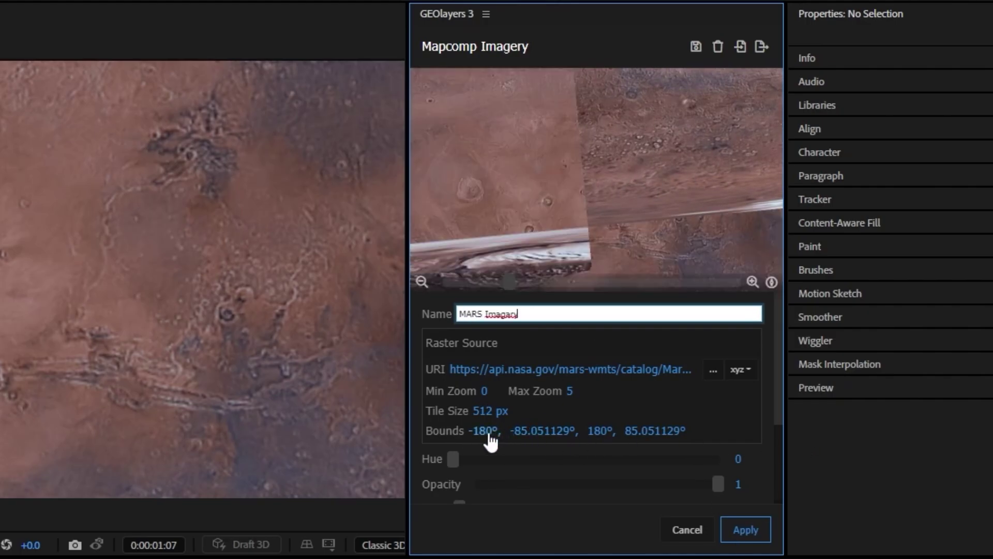
click(484, 431)
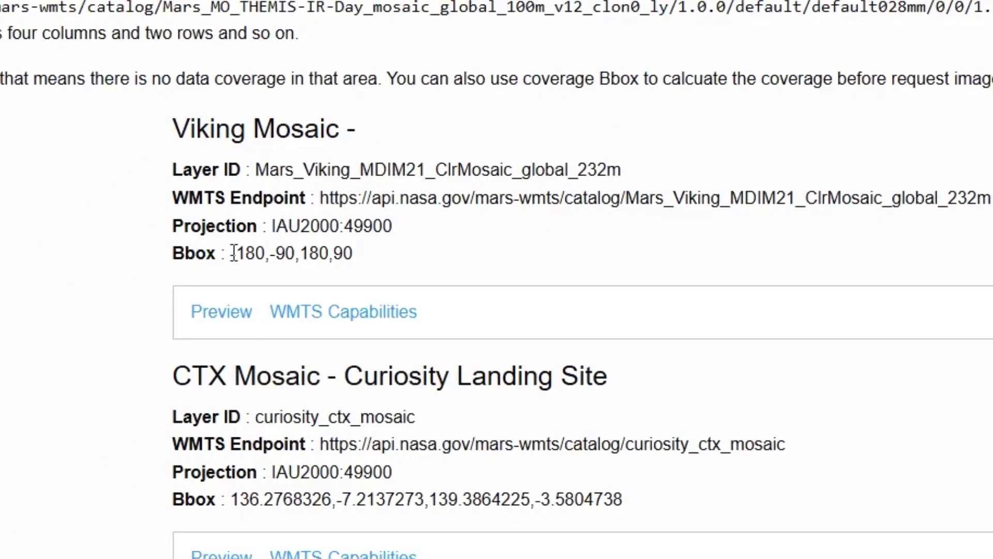
Check the Viking Mosaic bbox and enter bounds of -90 and 90
drag(235, 253, 267, 253)
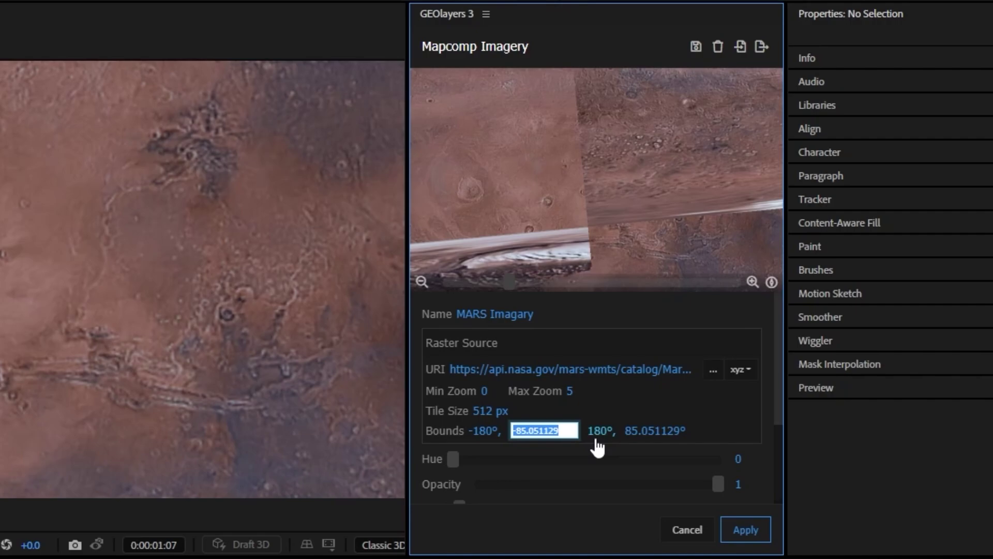
text(-90)
key(Tab)
key(Tab)
text(90)
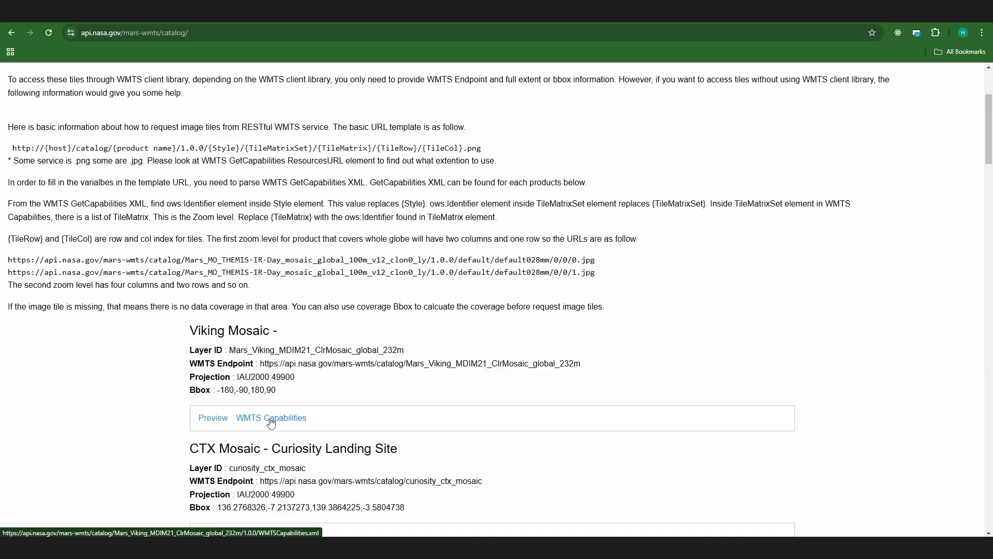
Open the Viking Mosaic WMTS capabilities XML and locate the TileWidth value 256
click(271, 420)
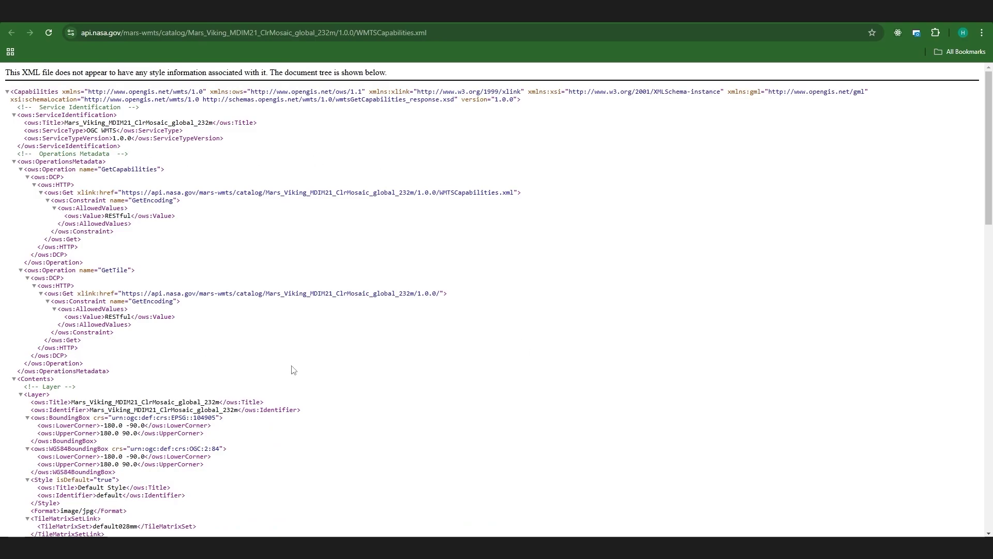
scroll(294, 369, down, 7)
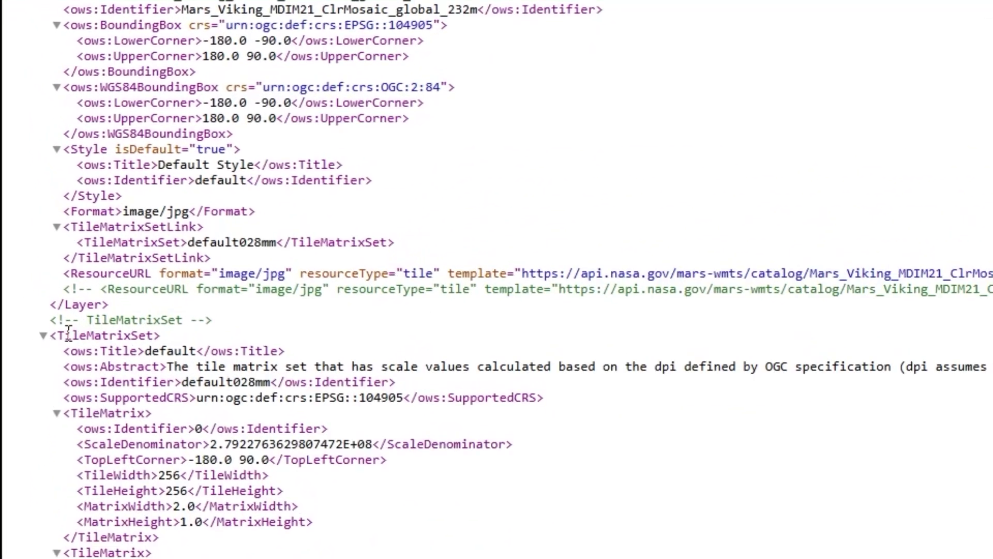
double_click(68, 335)
click(103, 336)
double_click(170, 474)
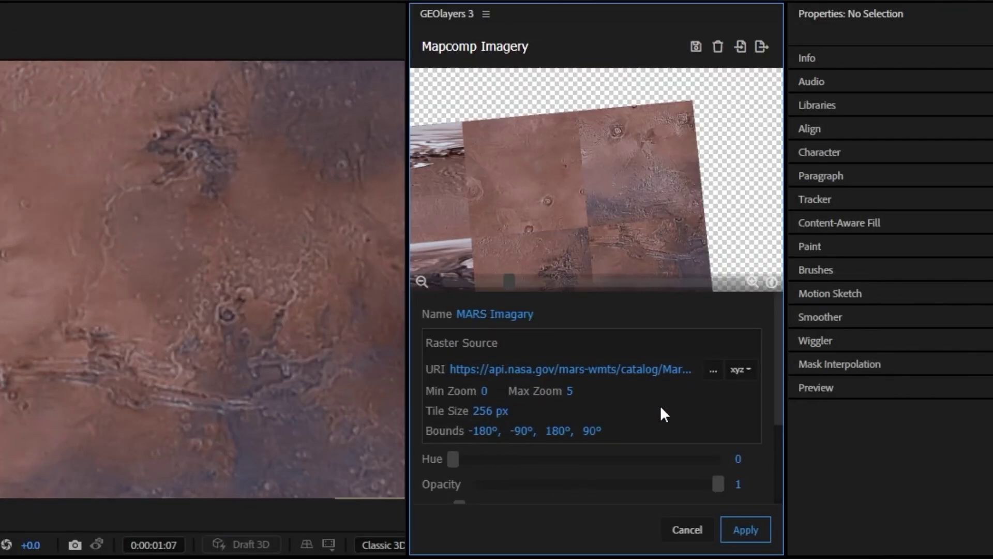
Test the tile URI by swapping the {x} placeholder for {y}, then restore it
drag(568, 233, 572, 148)
click(628, 380)
key(End)
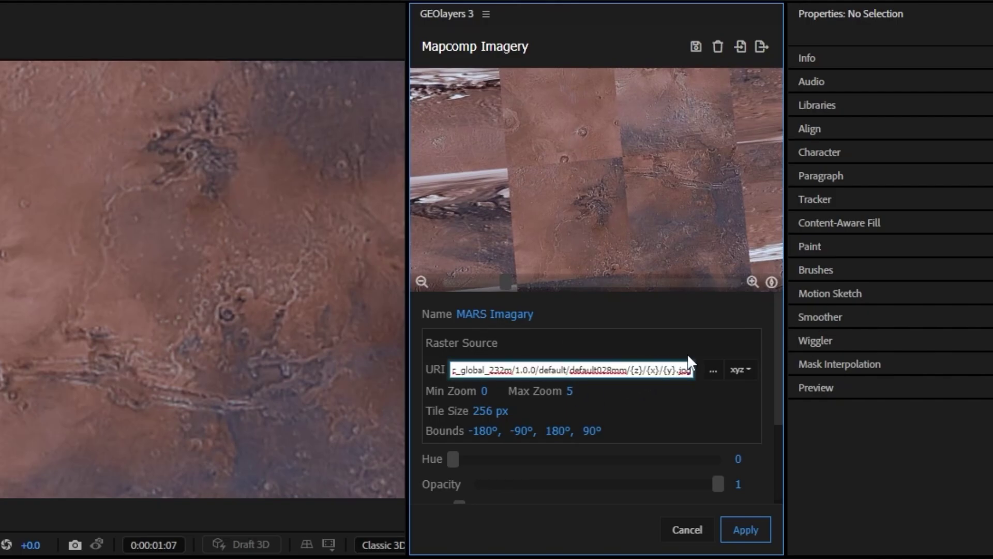
key(BackSpace)
text(y)
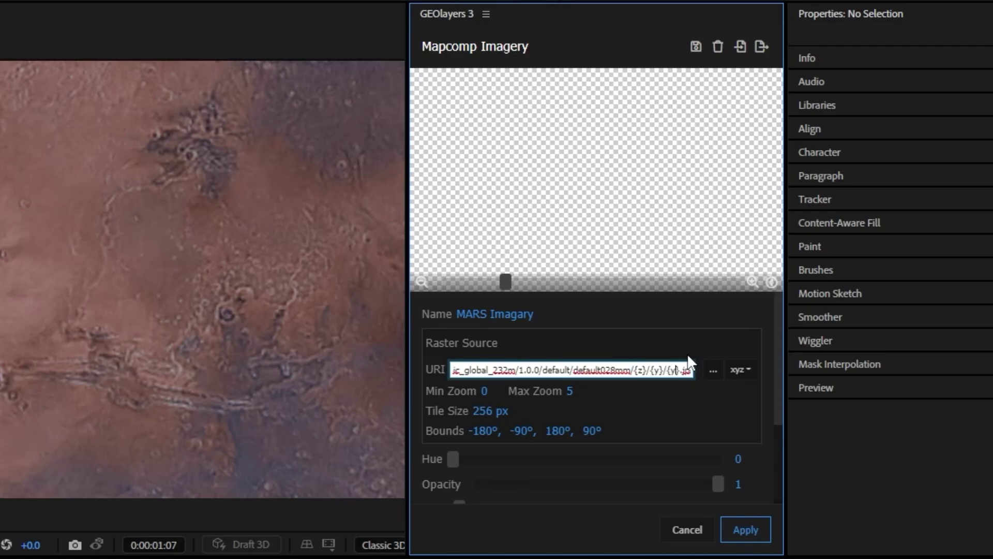
key(BackSpace)
text(x)
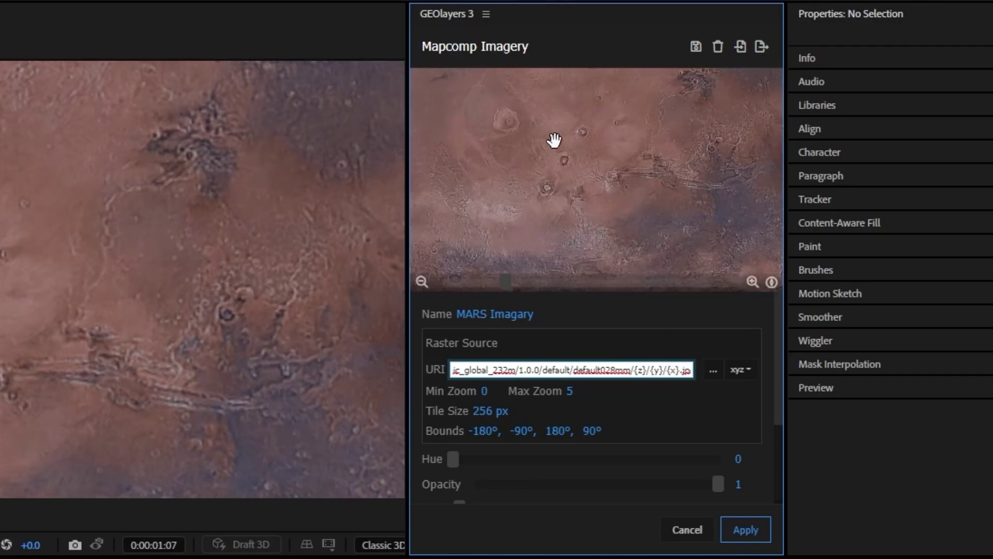
Zoom and pan the preview to verify Mars tiles, then set the attribution to NASA
double_click(583, 165)
scroll(512, 169, down, 3)
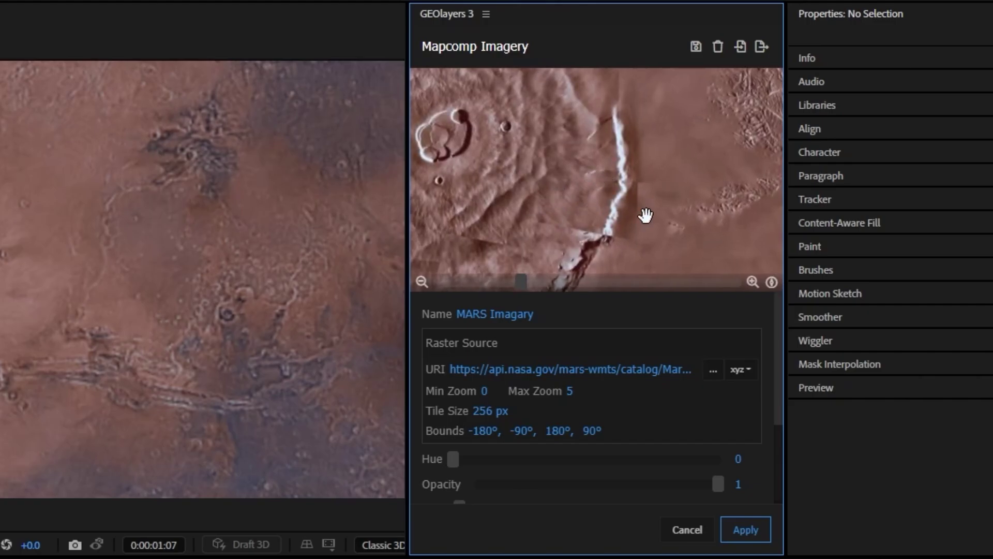
mouse_move(645, 215)
mouse_down()
mouse_move(567, 129)
mouse_move(578, 170)
mouse_up()
scroll(663, 145, up, 5)
drag(663, 144, 632, 171)
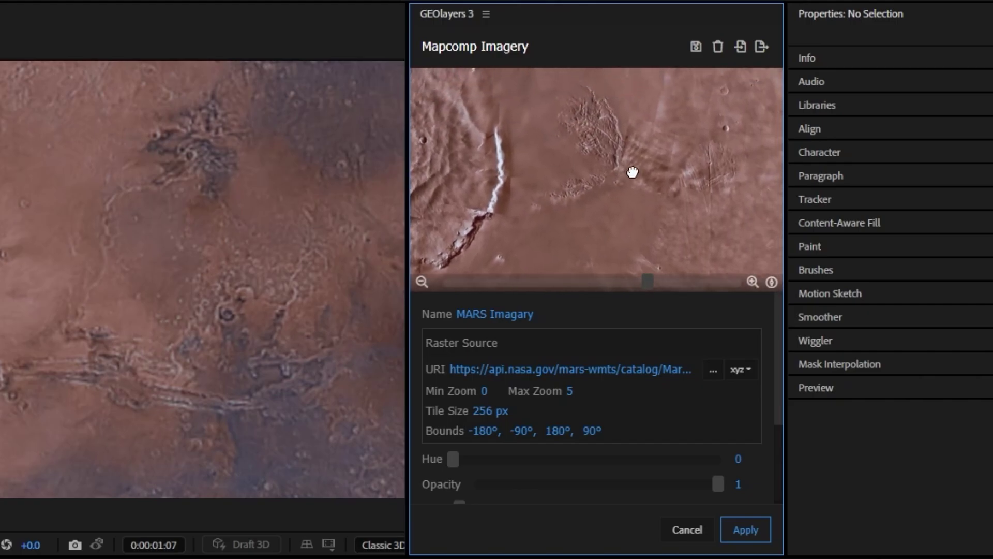
scroll(645, 427, down, 3)
click(538, 482)
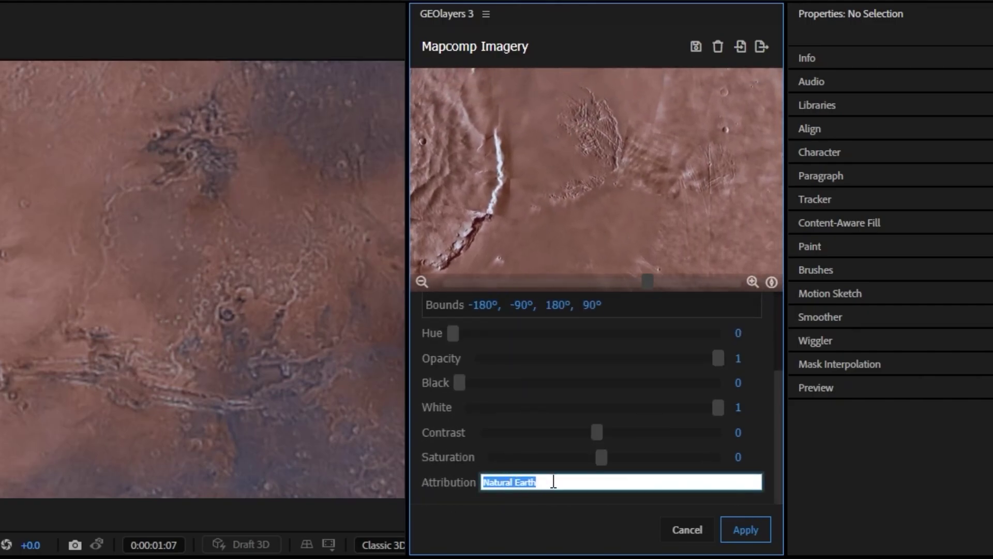
text(NASA)
scroll(518, 478, up, 3)
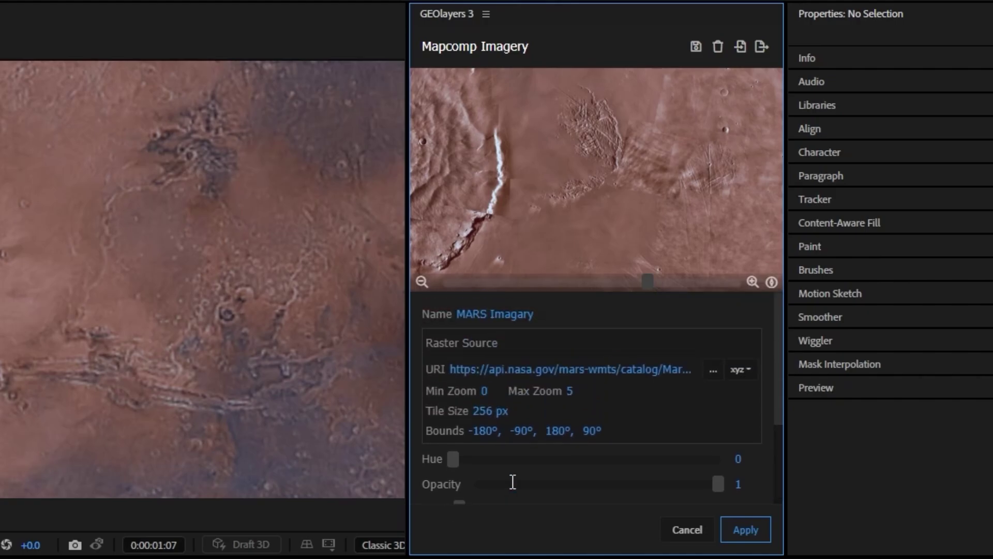
Apply the NASA Mars imagery to World Mapcomp 2 and zoom the map out
click(745, 530)
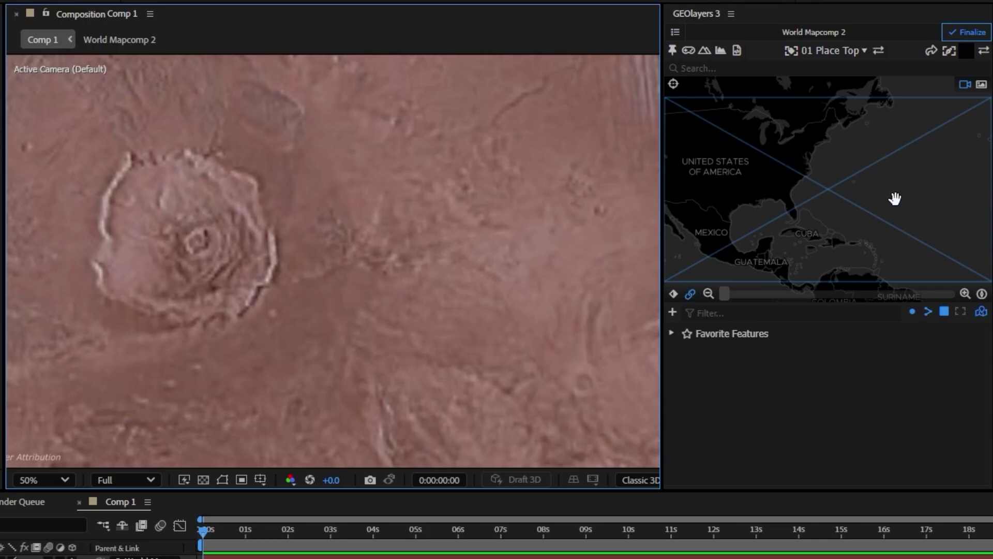
scroll(876, 198, down, 4)
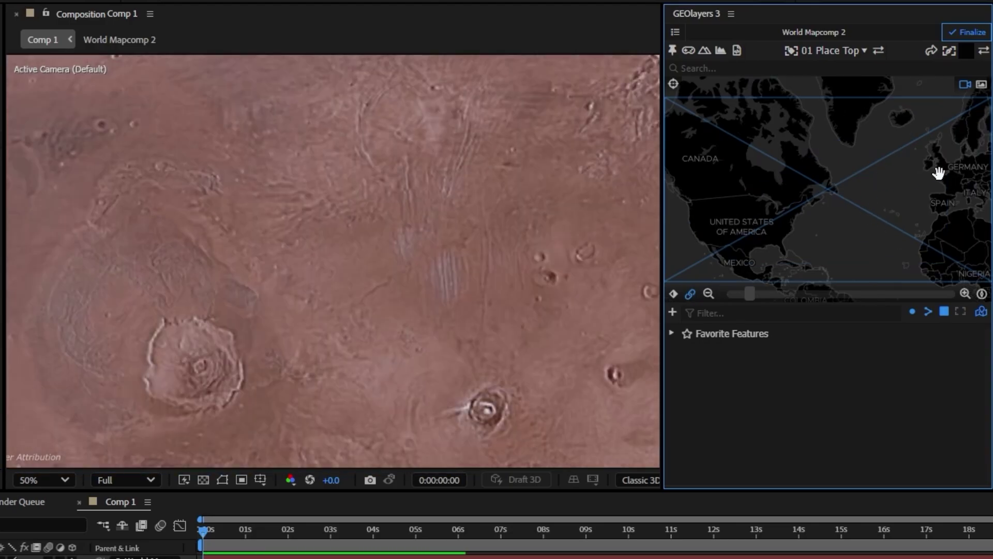
Pan the map and draw an ellipse ring around the large crater
drag(939, 168, 769, 169)
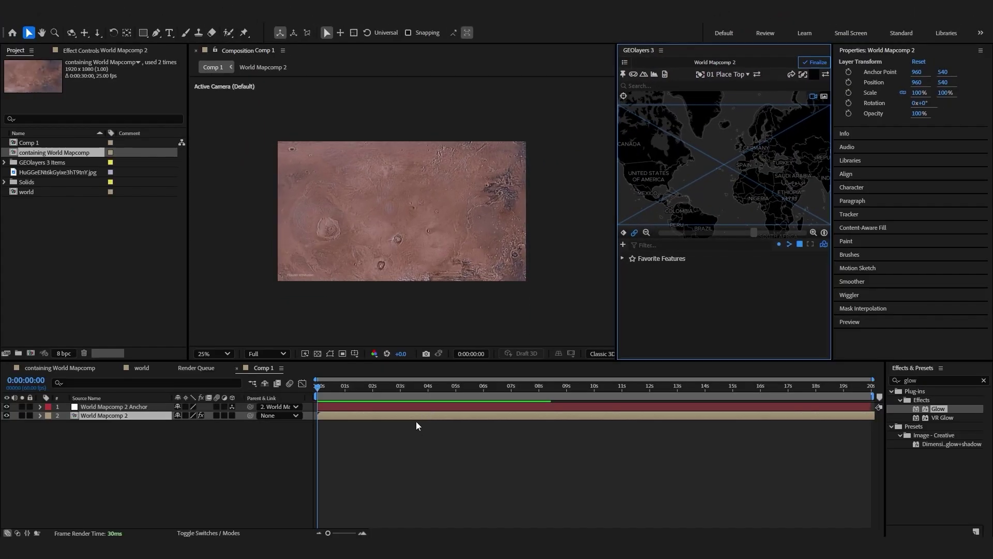
click(423, 448)
click(139, 33)
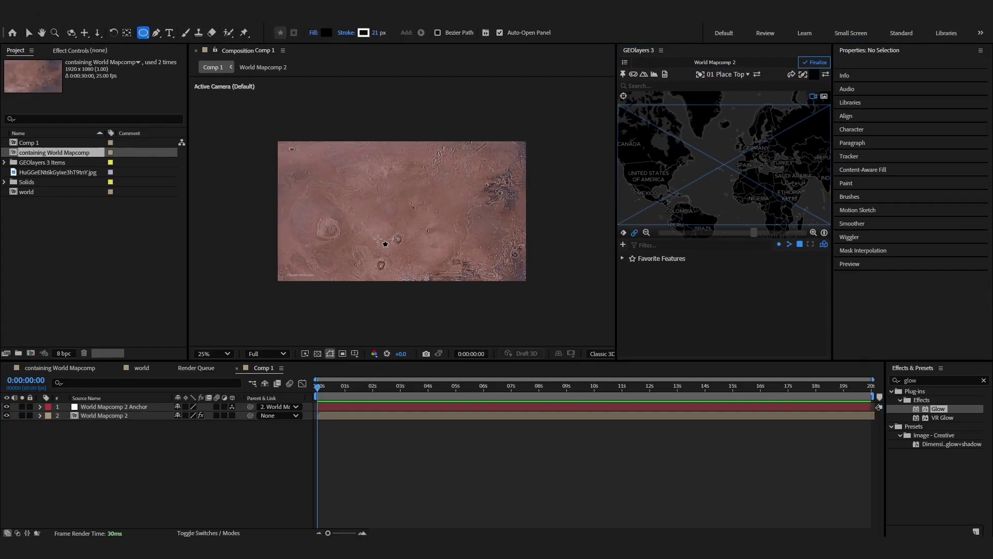
drag(295, 204, 357, 265)
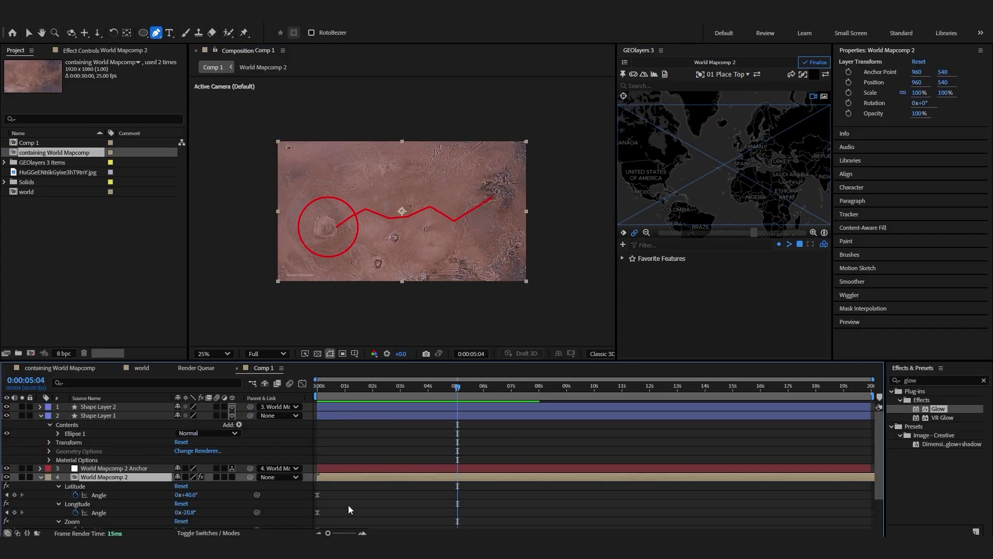
Parent the shape layer to the World Mapcomp 2 Anchor and collapse the layer properties
click(279, 415)
click(333, 463)
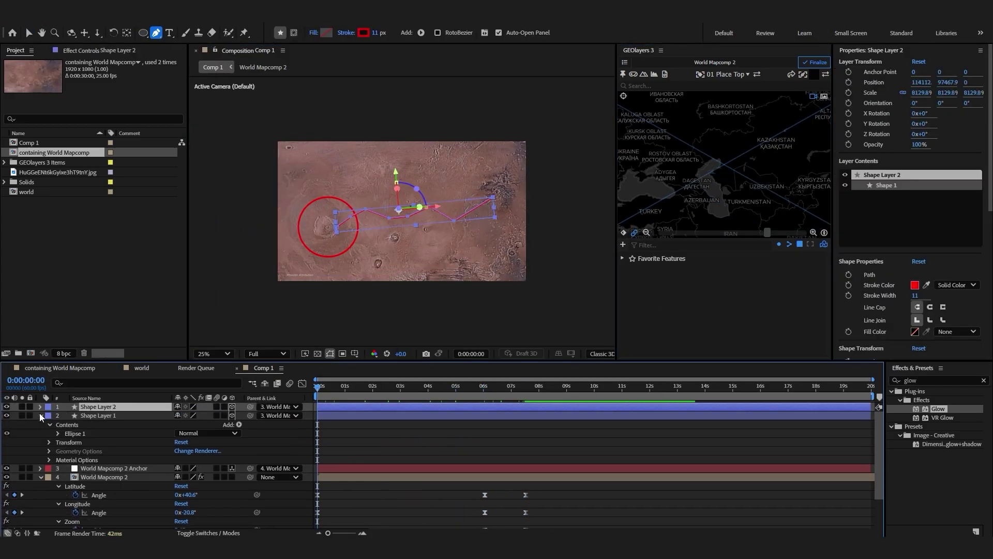
click(41, 415)
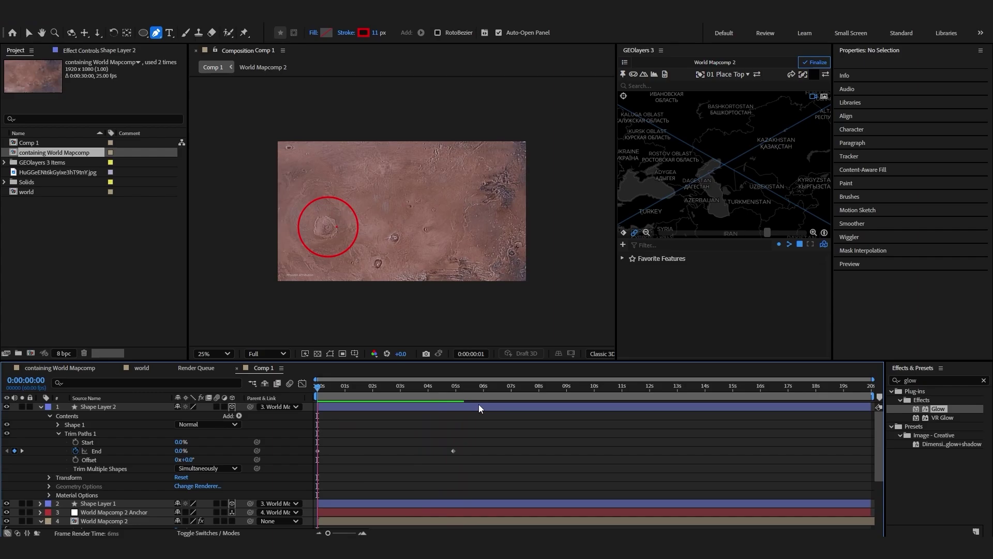
click(41, 434)
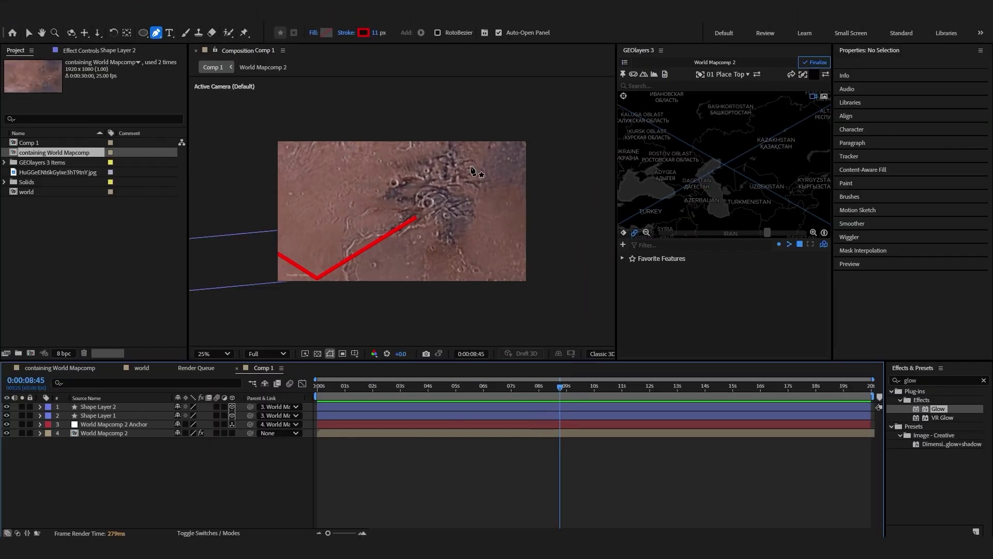
key(v)
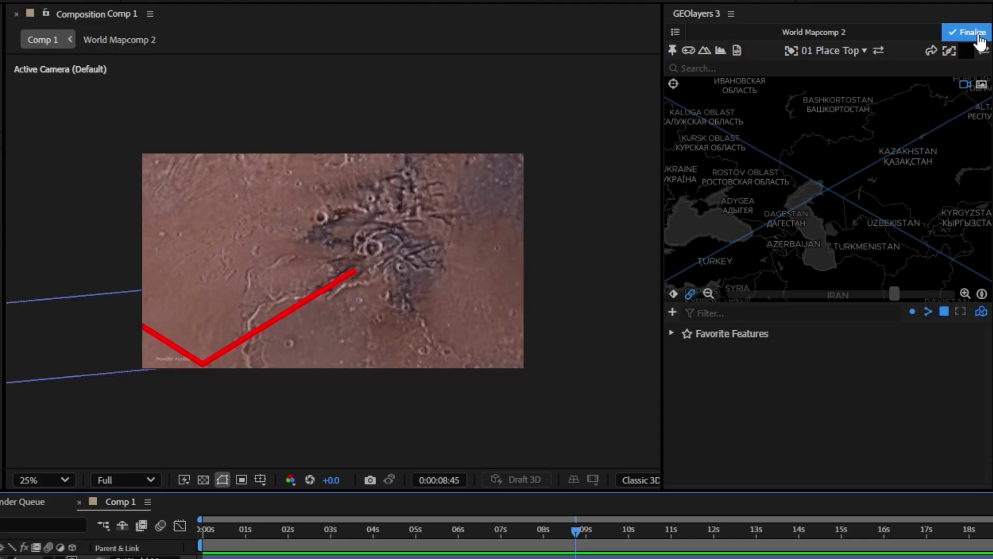
Finalize World Mapcomp 2, then play and scrub the red route animation from 0 s
click(973, 33)
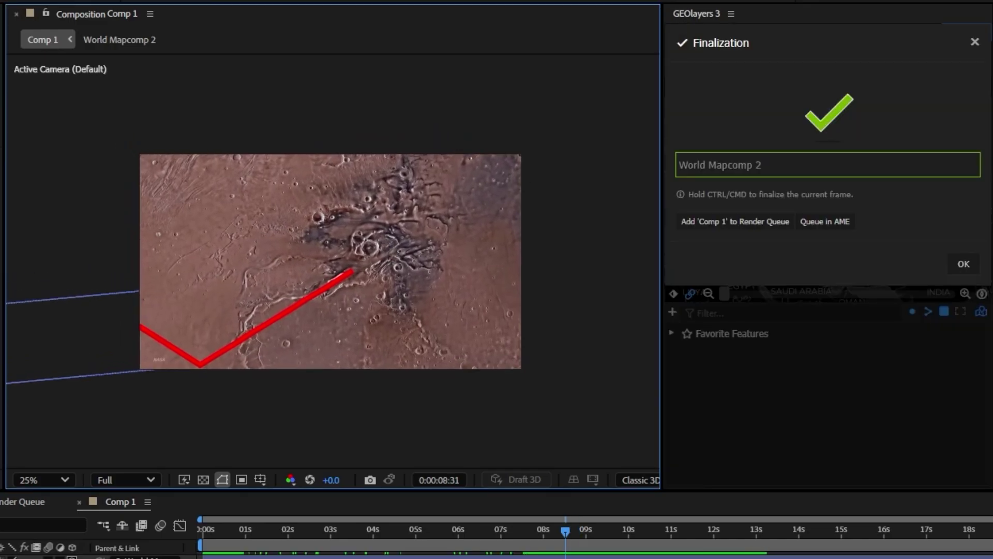
drag(567, 533, 199, 537)
key(space)
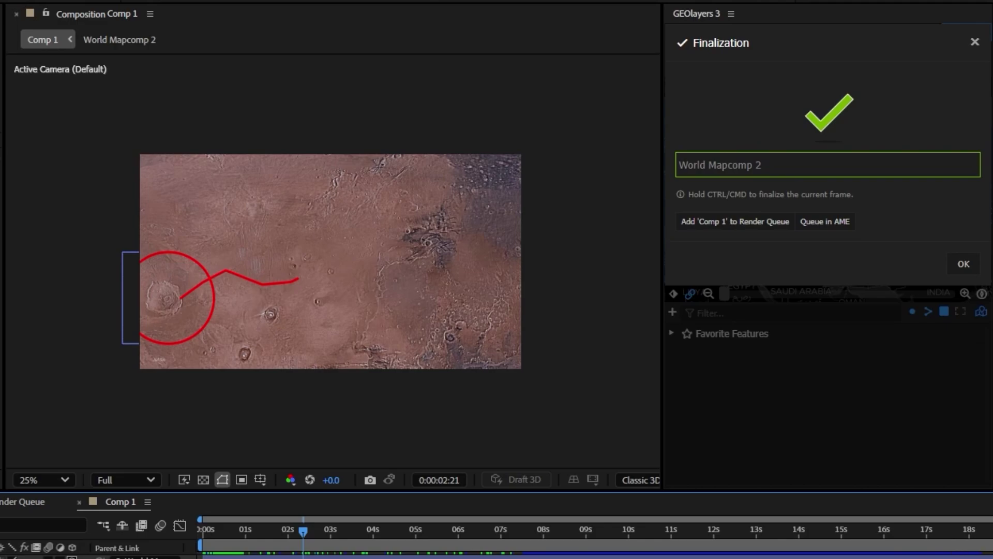
drag(293, 535, 530, 538)
Create a new composition named 'Main Comp' and place Comp 1 in it, aligned to the start
key(Home)
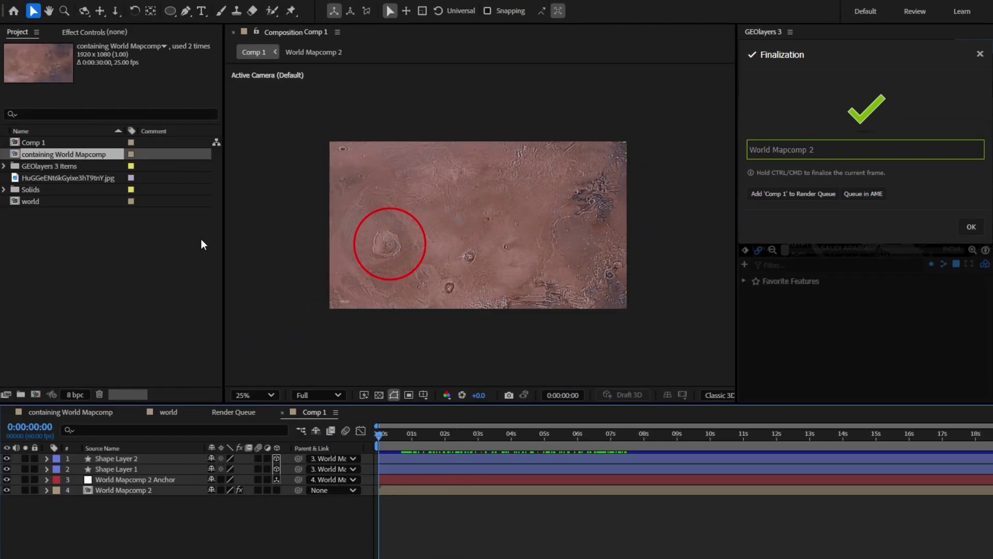
right_click(67, 241)
click(112, 251)
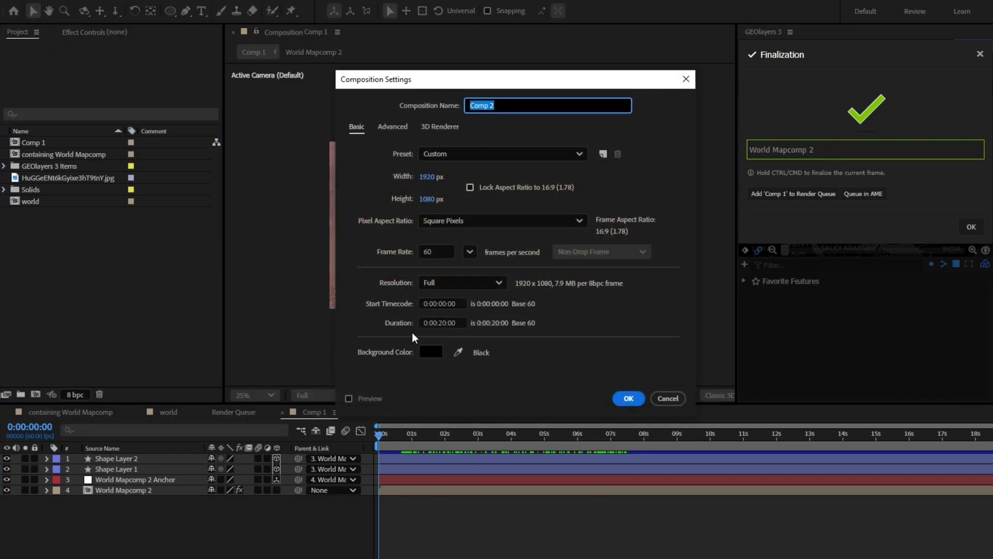
text(Main Comp)
key(Return)
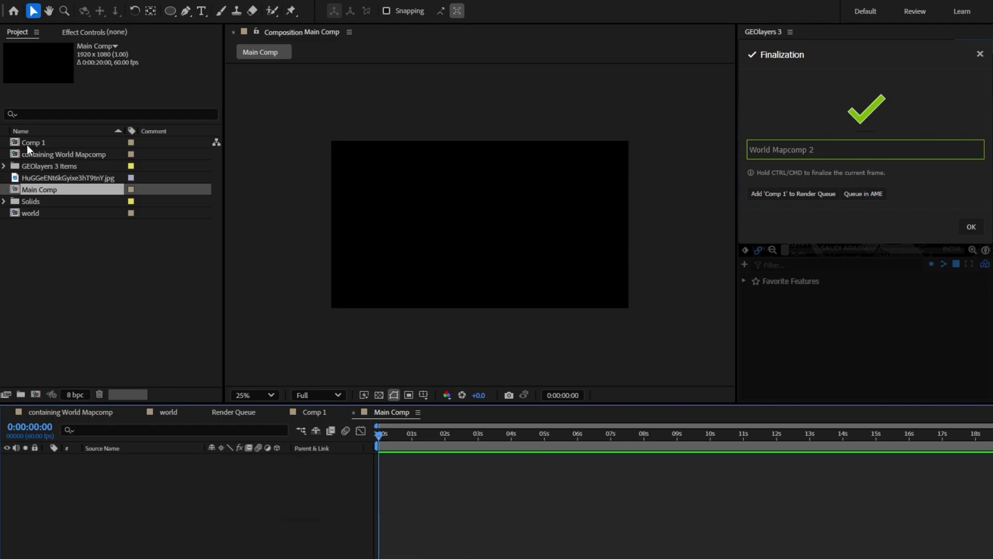
drag(28, 149, 430, 511)
drag(440, 458, 373, 459)
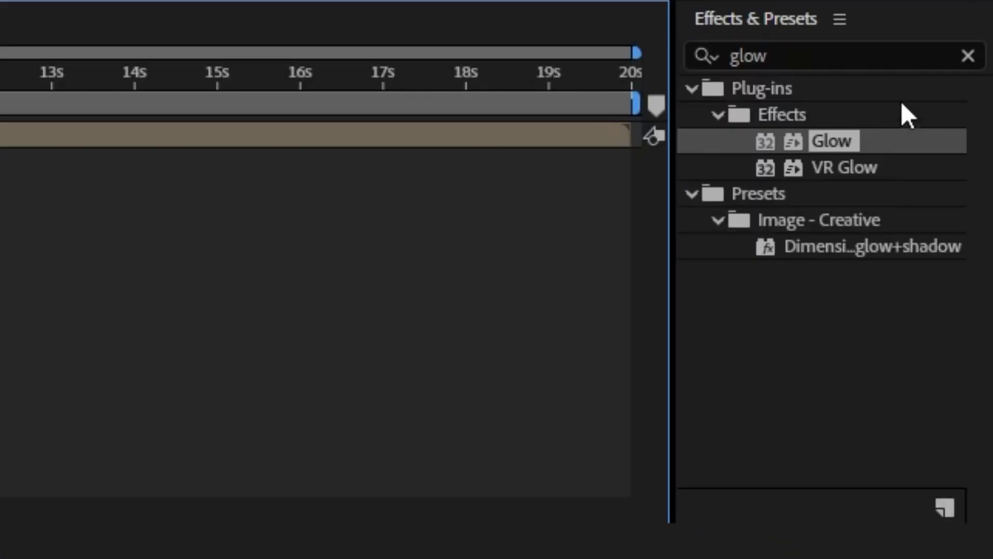
Apply the CC Sphere effect to the Comp 1 layer
click(833, 54)
key(ctrl+a)
key(BackSpace)
text(cc sp)
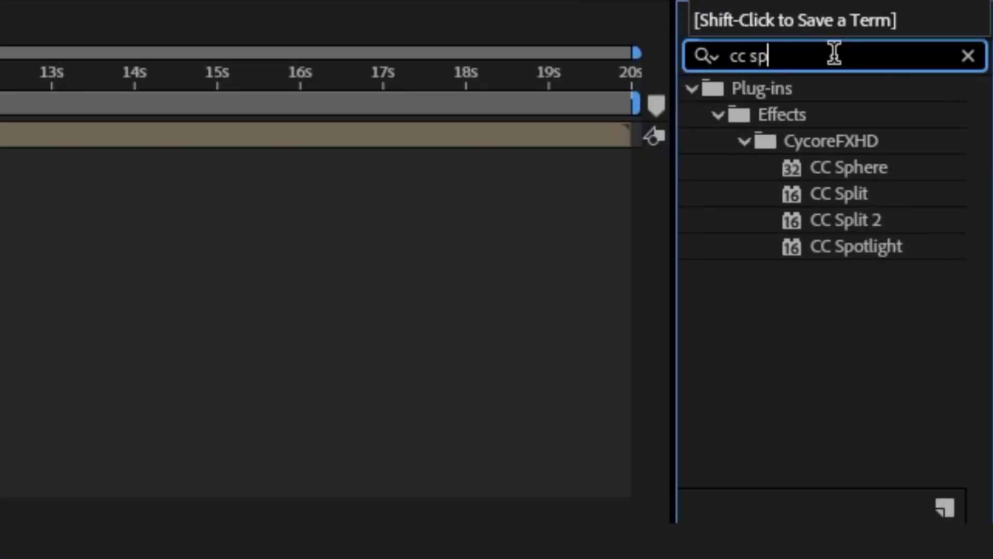
drag(849, 167, 849, 164)
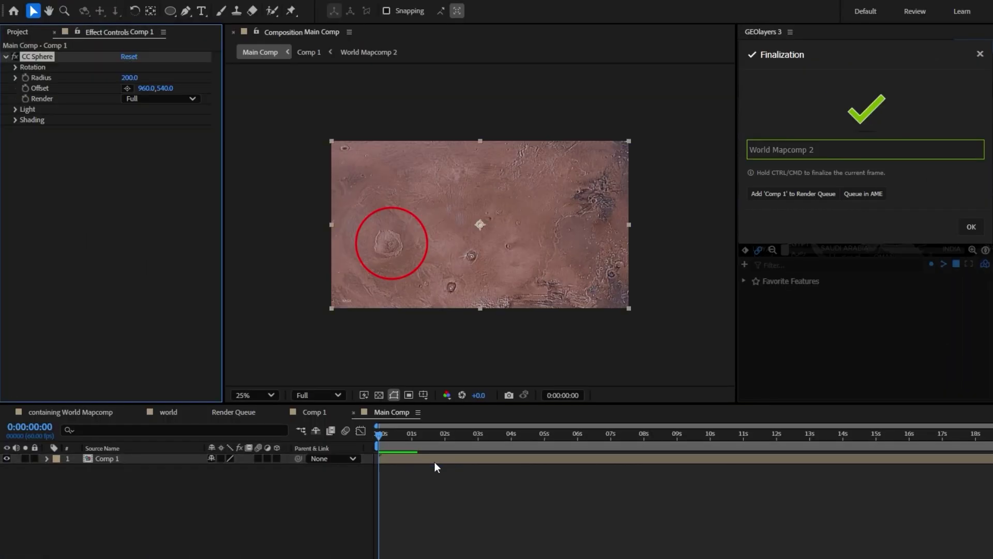
key(period)
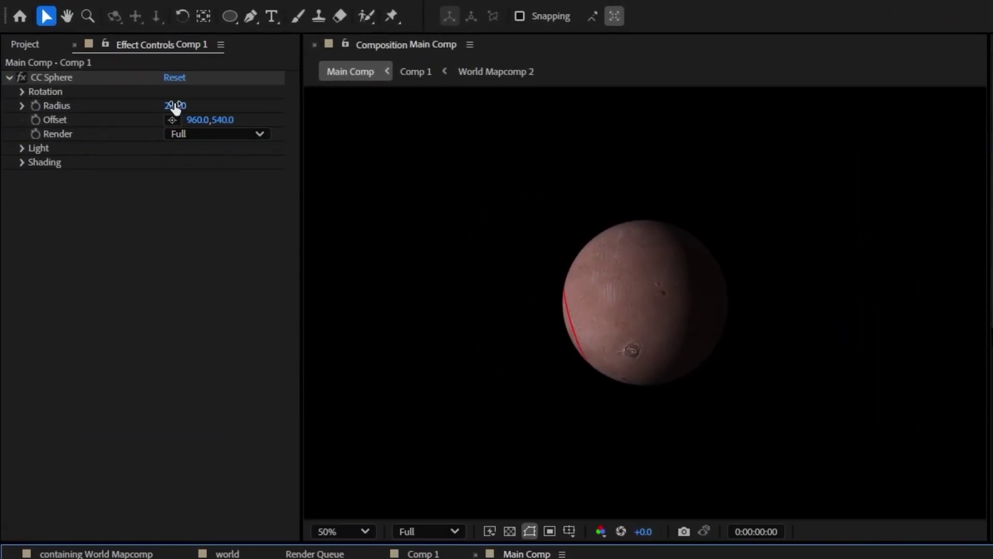
Grow the CC Sphere radius to 751, zoom the viewer out, and preview the rotating globe
drag(128, 78, 293, 90)
drag(392, 122, 544, 222)
key(comma)
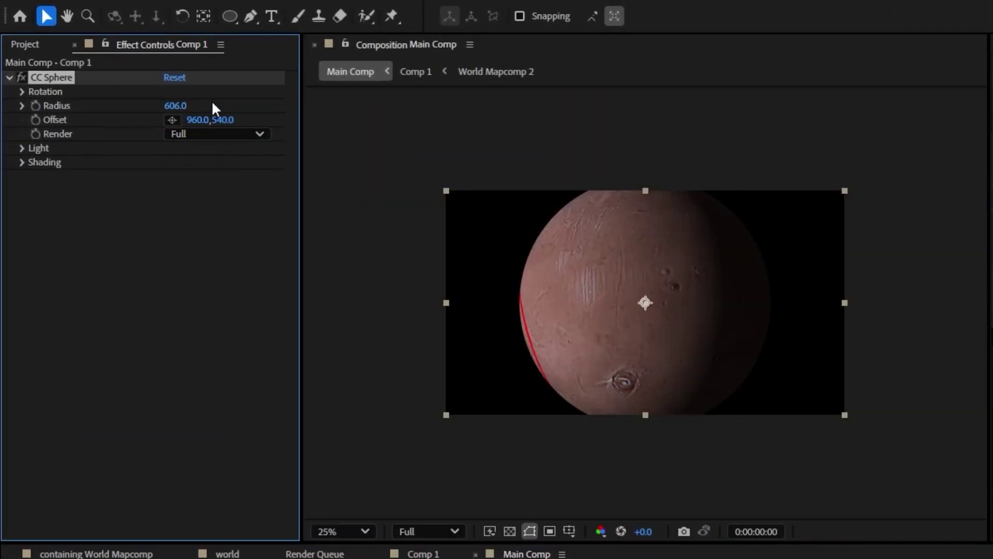
drag(254, 112, 281, 112)
key(space)
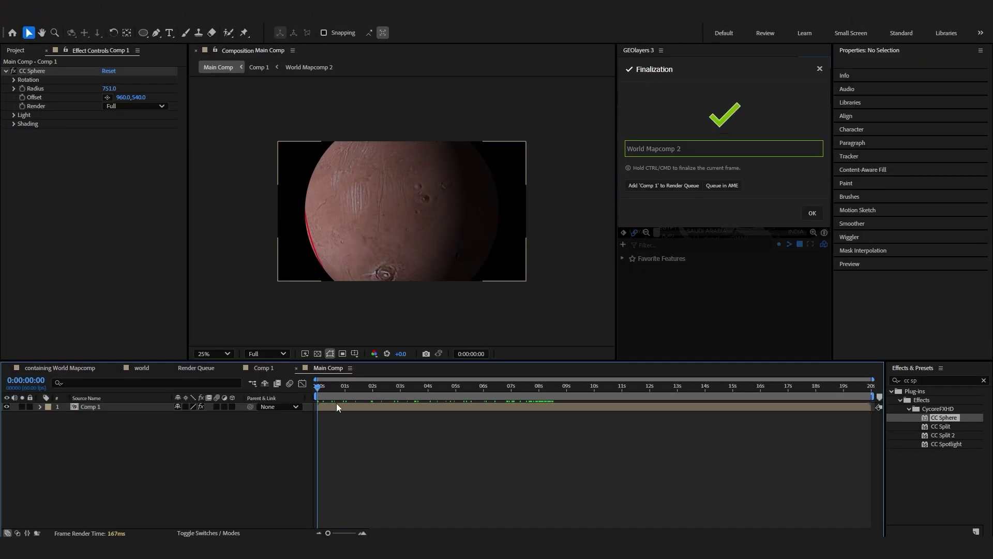
Inside the Comp 1 precomp, slightly reduce Shape Layer 1's scale and adjust Shape Layer 2's scale
double_click(337, 407)
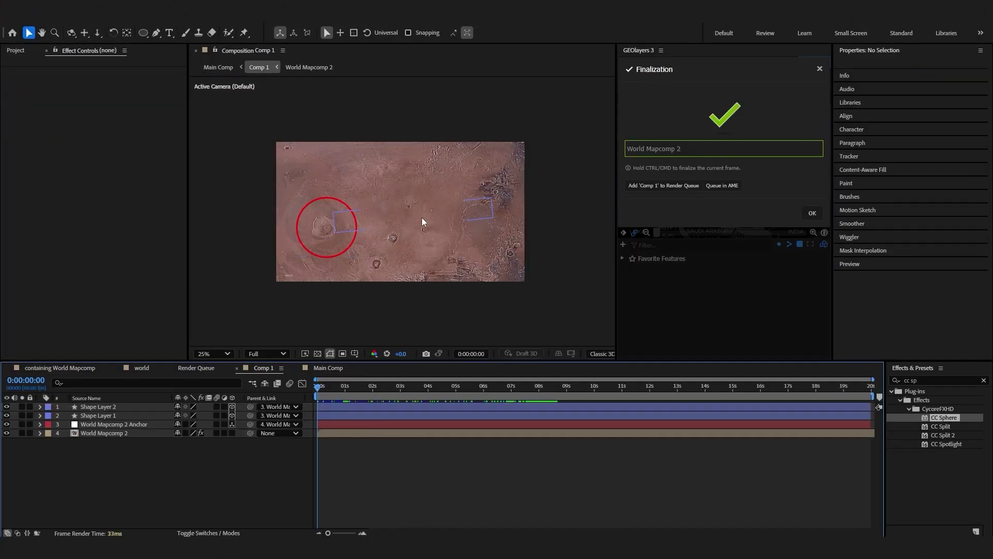
click(343, 247)
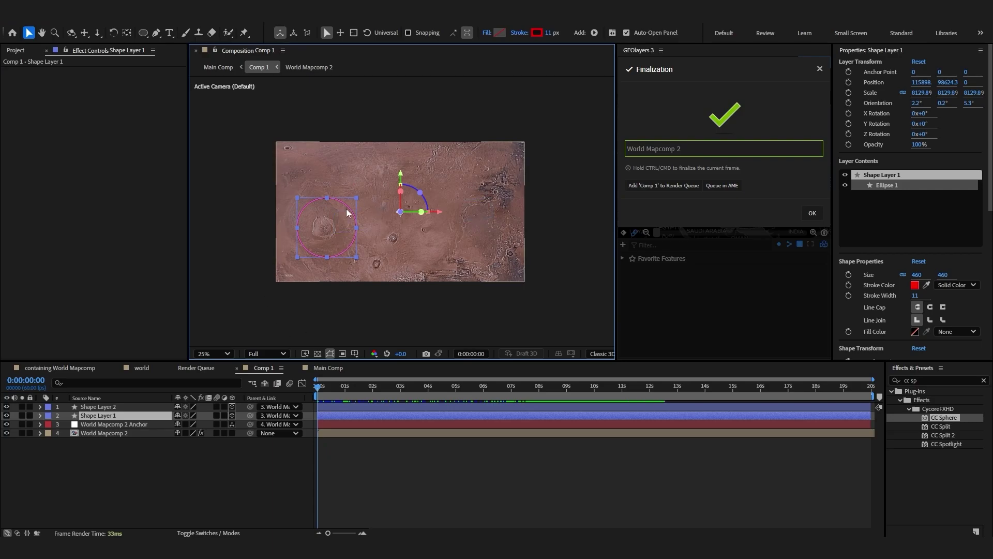
key(s)
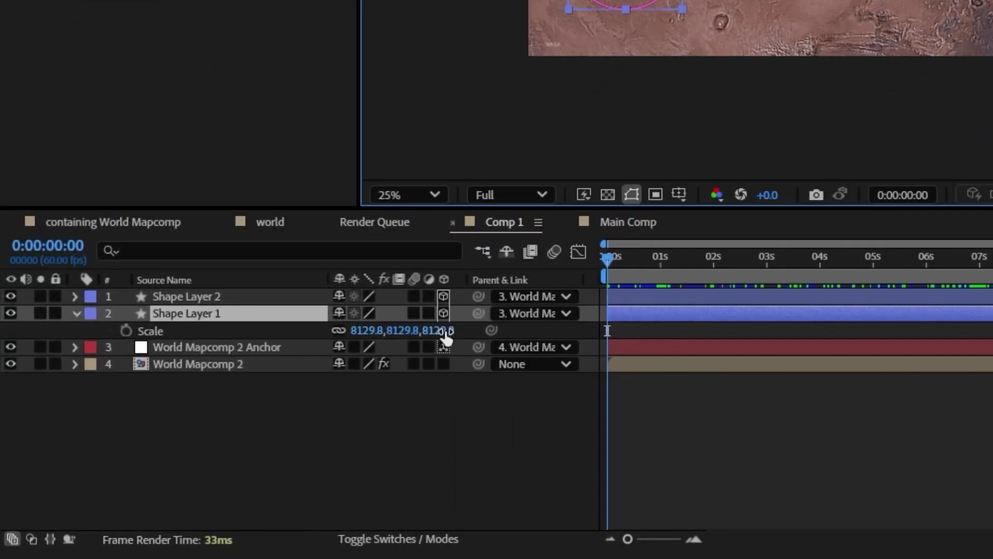
drag(446, 339, 435, 313)
click(414, 296)
key(s)
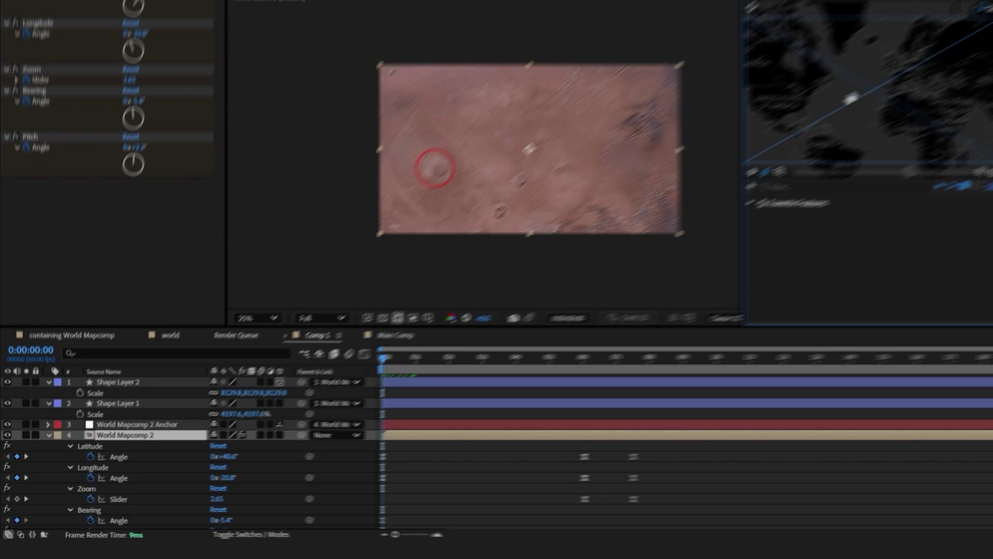
drag(706, 175, 734, 167)
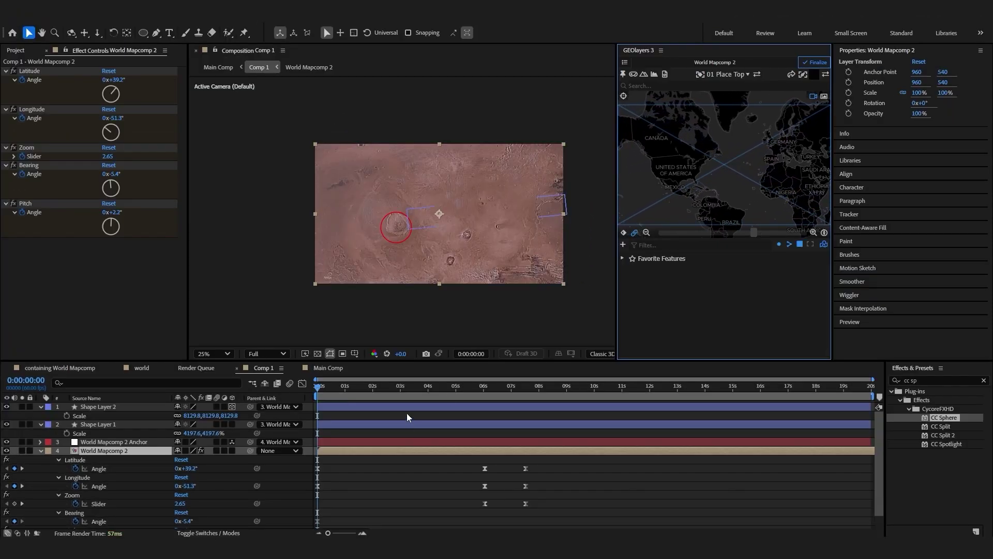
Move to about 7 seconds and check the rover path shape layer
drag(409, 388, 526, 402)
click(567, 461)
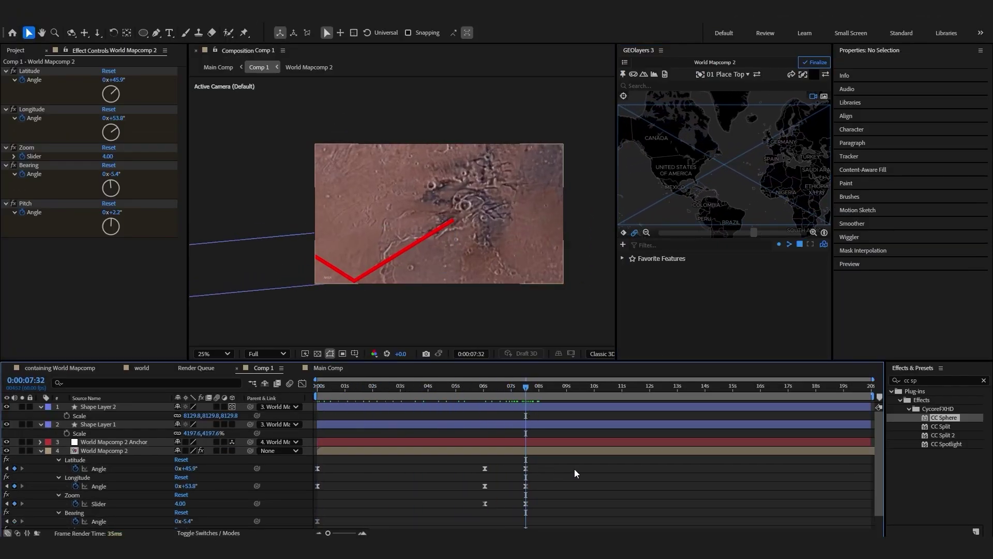
click(410, 246)
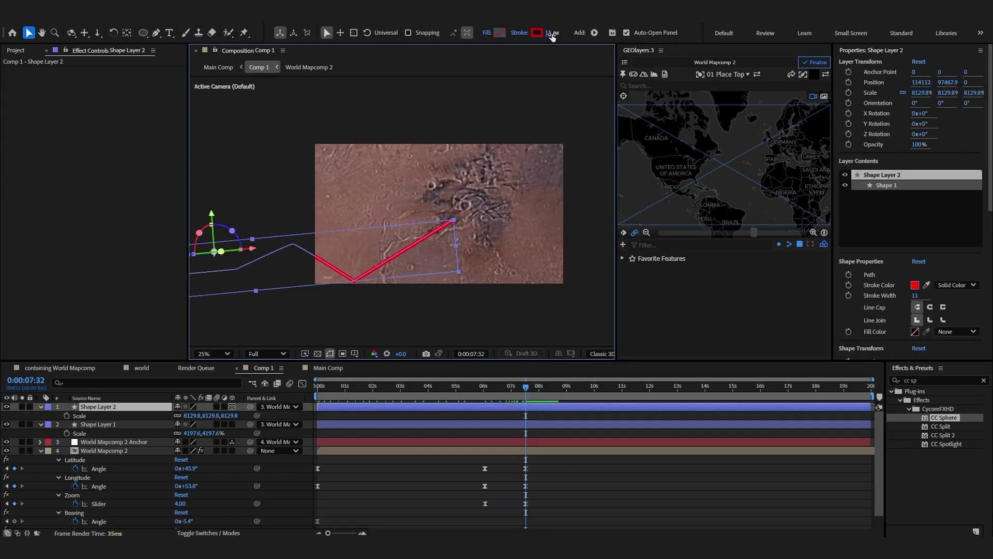
click(576, 76)
Return to the Main Comp and bring the playhead back to the start
click(328, 367)
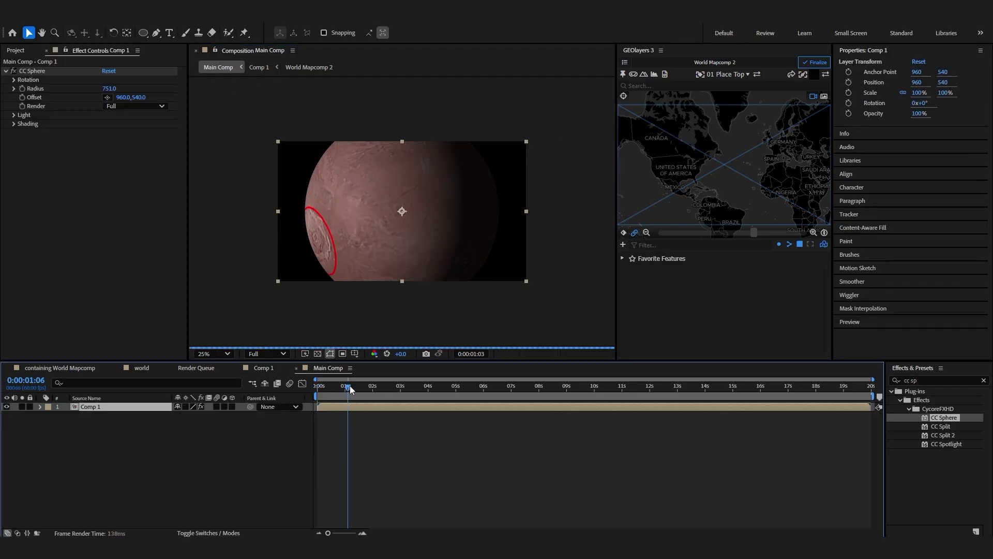
click(569, 389)
drag(571, 392, 306, 396)
click(372, 438)
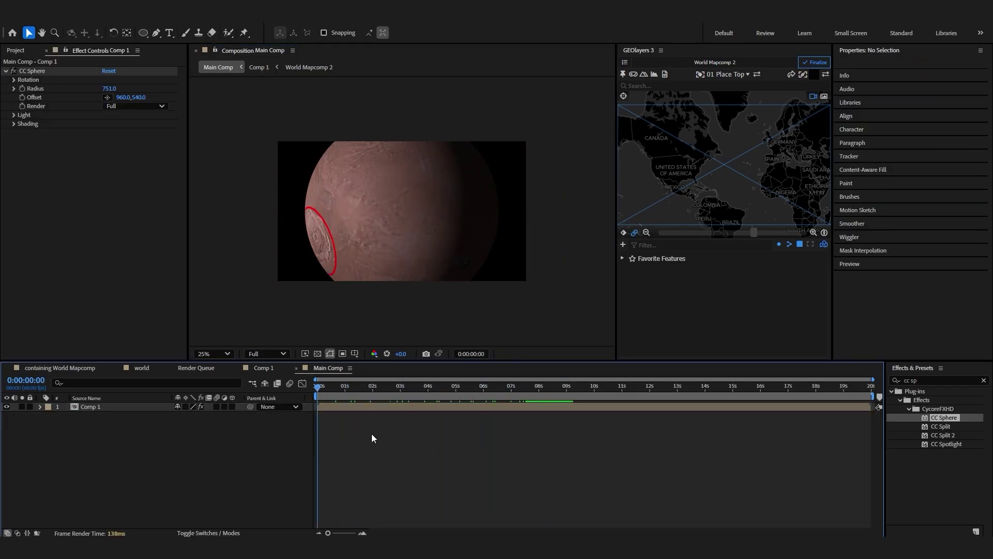
Keyframe CC Sphere Offset from 1540,540 to 1056,521, turning the rover path forward and enlarging the planet
click(95, 406)
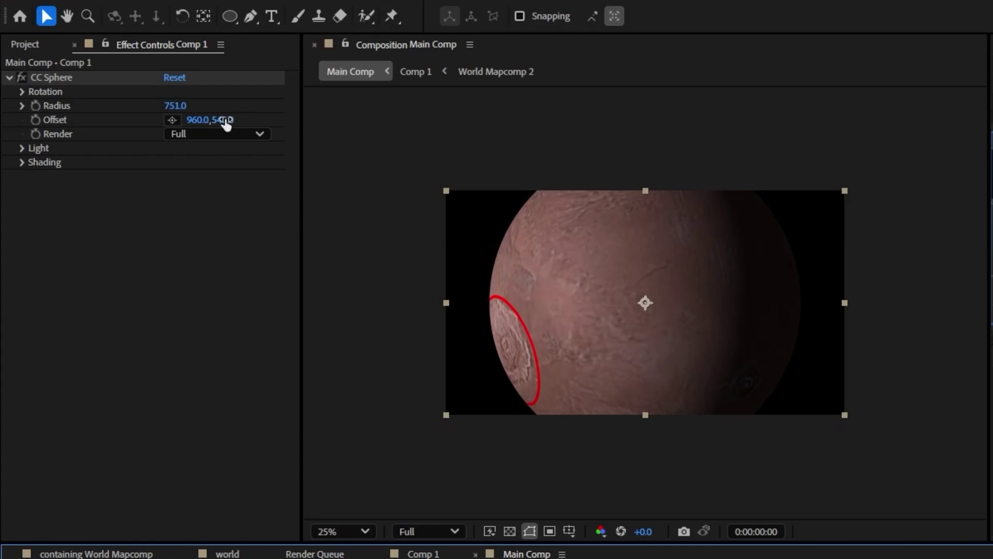
drag(226, 123, 696, 139)
click(34, 120)
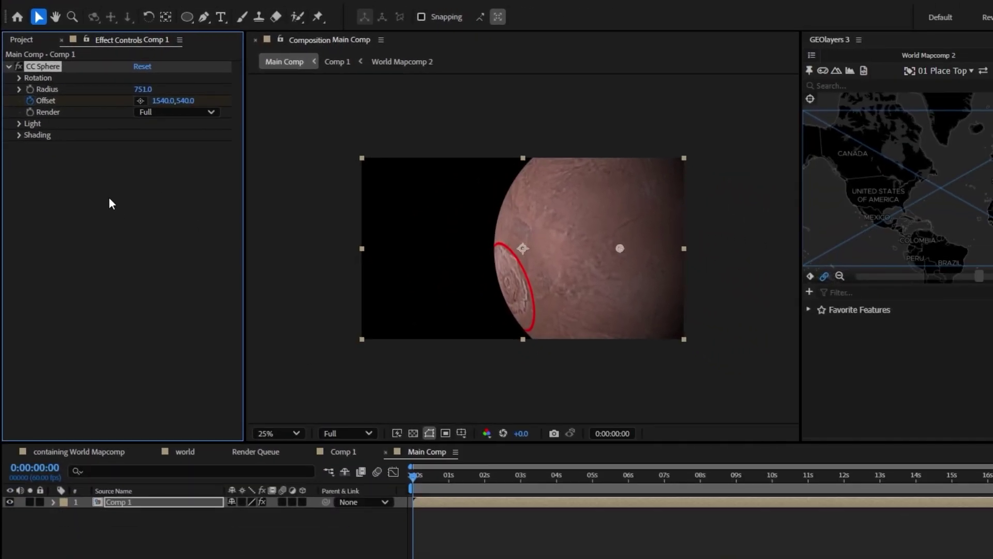
key(u)
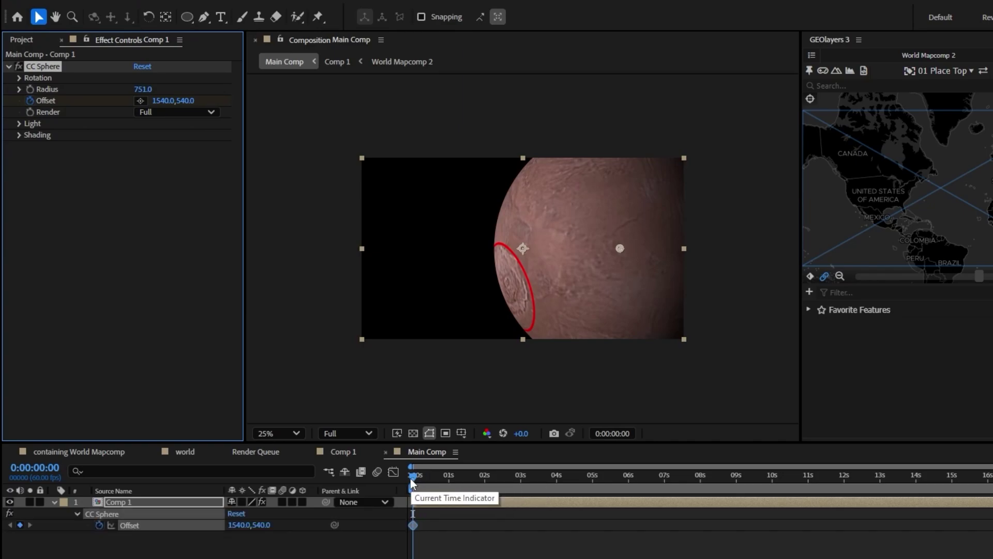
drag(411, 479, 489, 483)
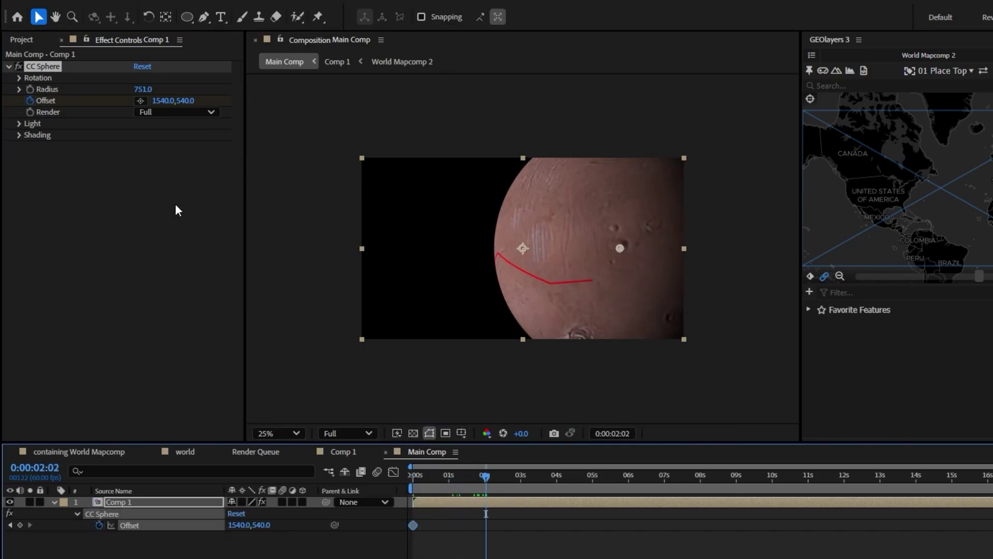
drag(184, 105, 156, 112)
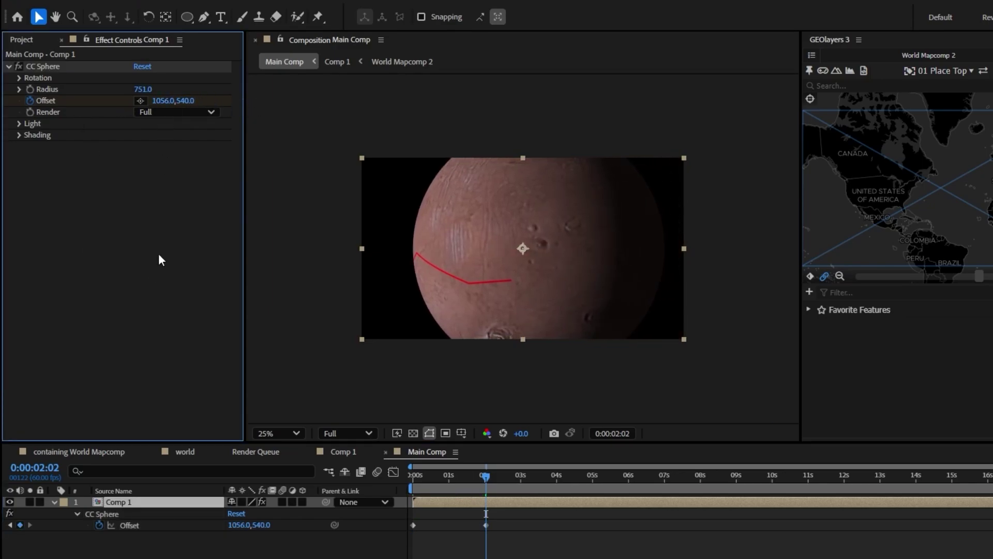
drag(144, 90, 449, 110)
drag(170, 107, 192, 89)
click(505, 541)
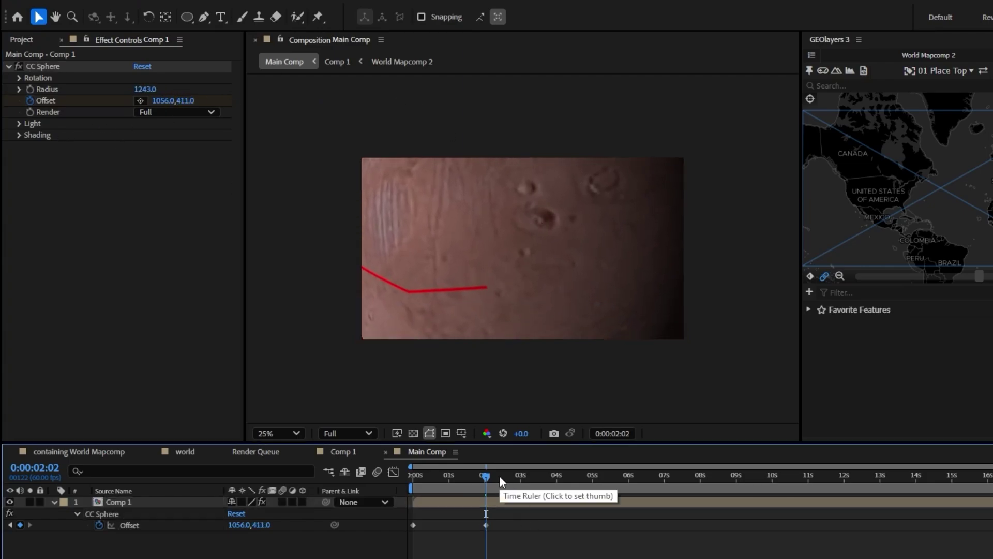
drag(481, 473, 415, 510)
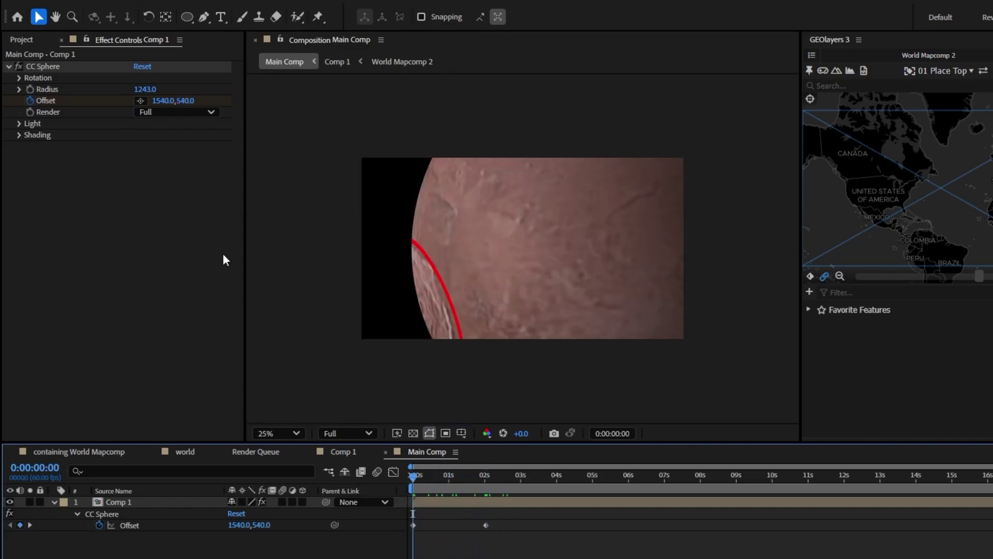
Keyframe the Radius from 662 to 1243 and preview the zoom into Mars
click(31, 89)
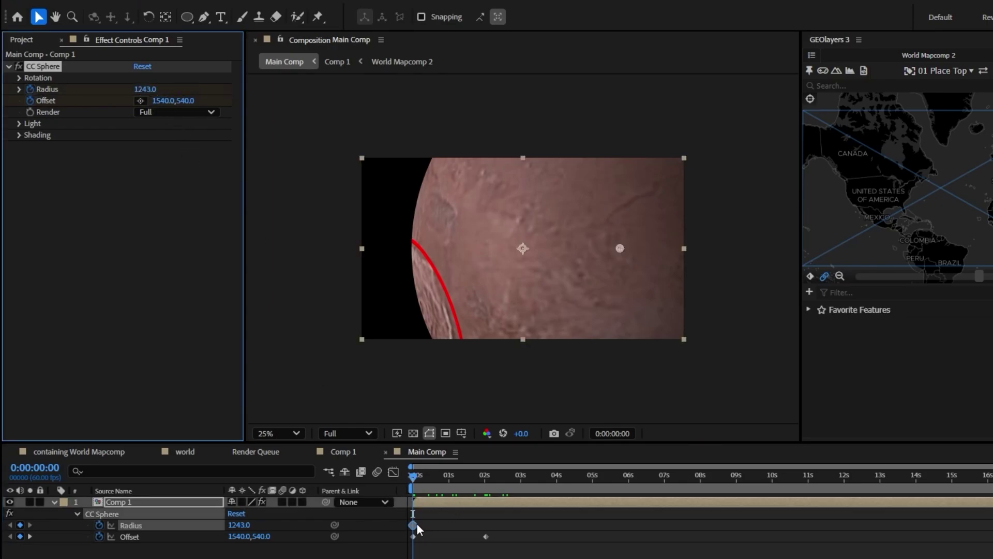
drag(143, 92, 589, 476)
drag(184, 100, 134, 185)
key(ctrl+z)
key(ctrl+z)
key(ctrl+z)
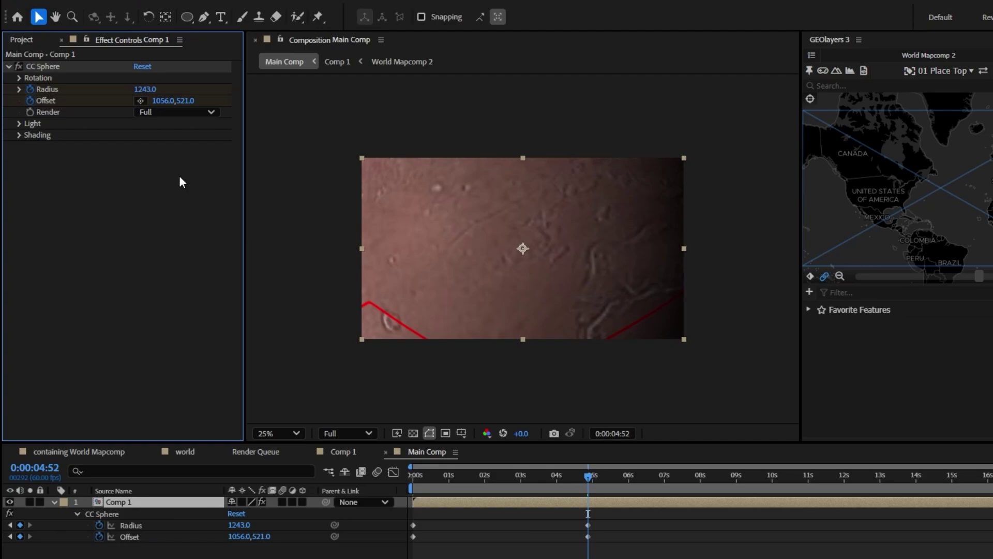
key(space)
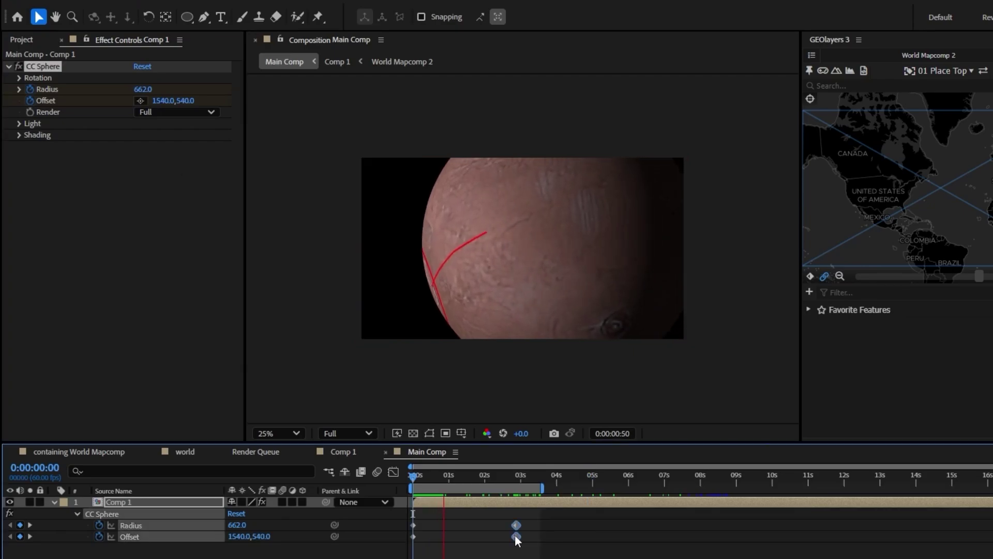
Stop the preview, return to the start, and duplicate the planet layer
click(453, 505)
click(412, 485)
drag(412, 486, 407, 488)
click(446, 538)
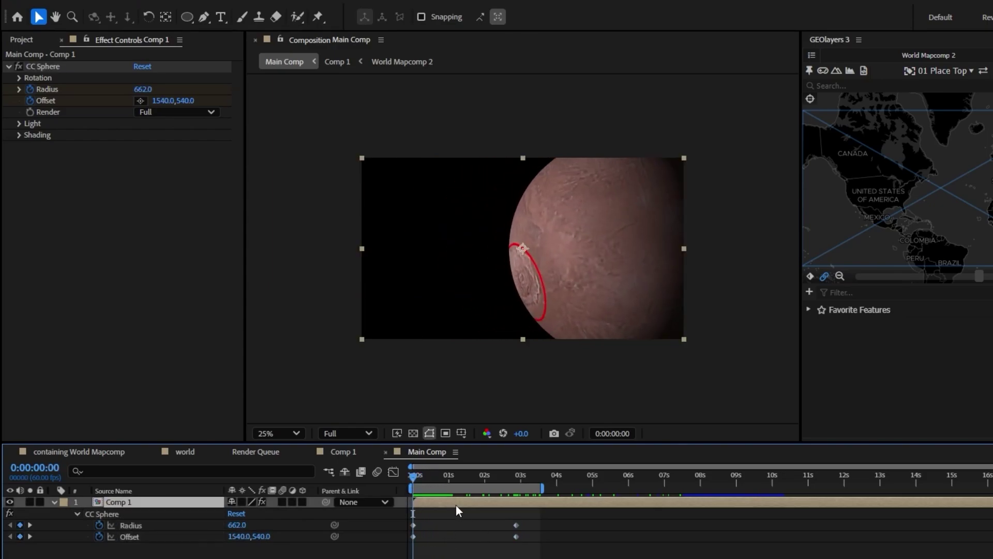
key(ctrl+d)
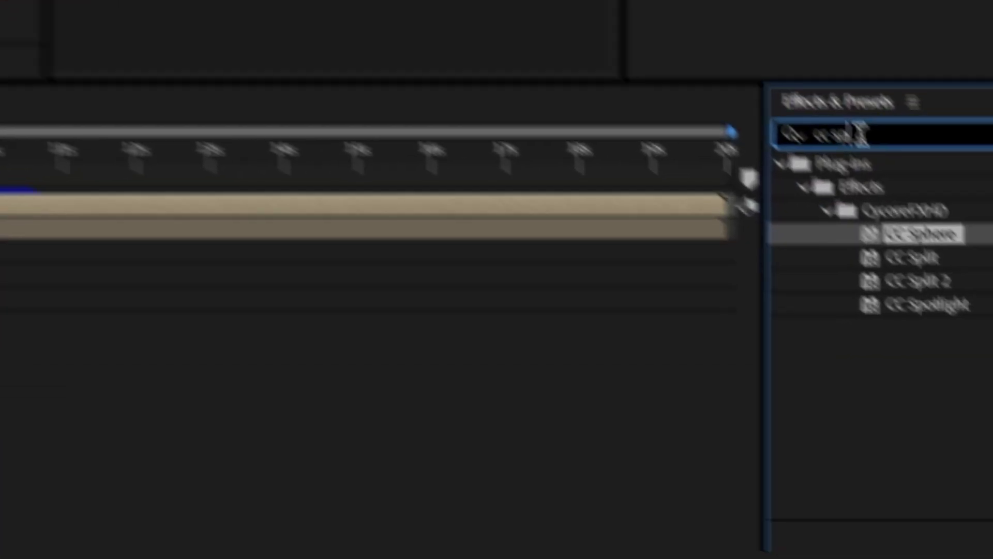
Apply Glow to the lower planet copy with threshold 25.1% and radius 122
click(727, 54)
text(glow)
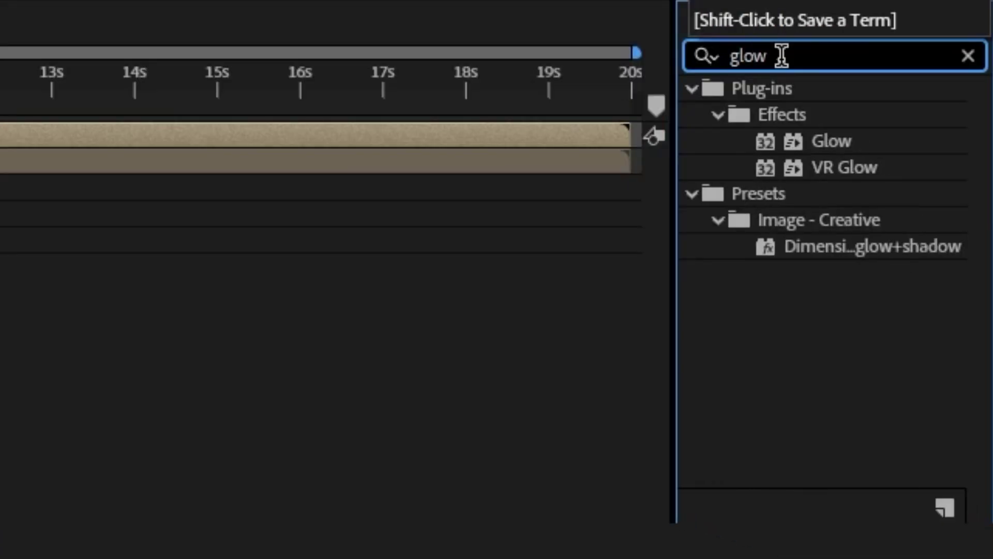
drag(833, 141, 0, 169)
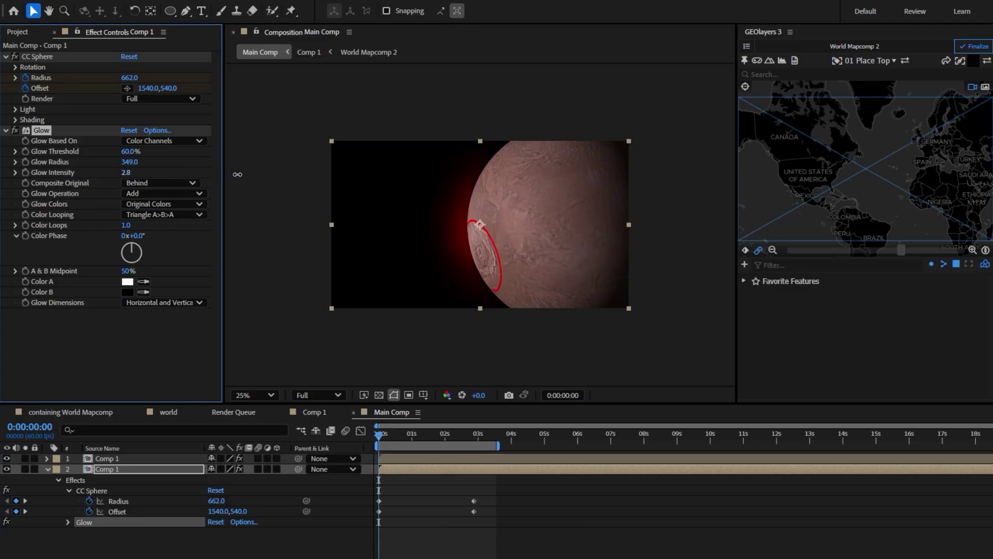
drag(129, 152, 10, 180)
key(period)
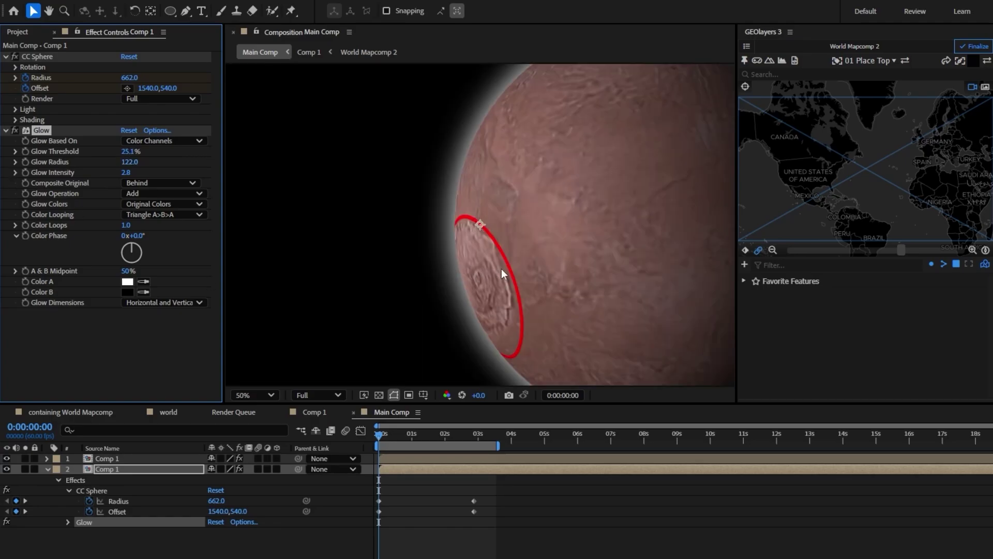
scroll(497, 222, down, 2)
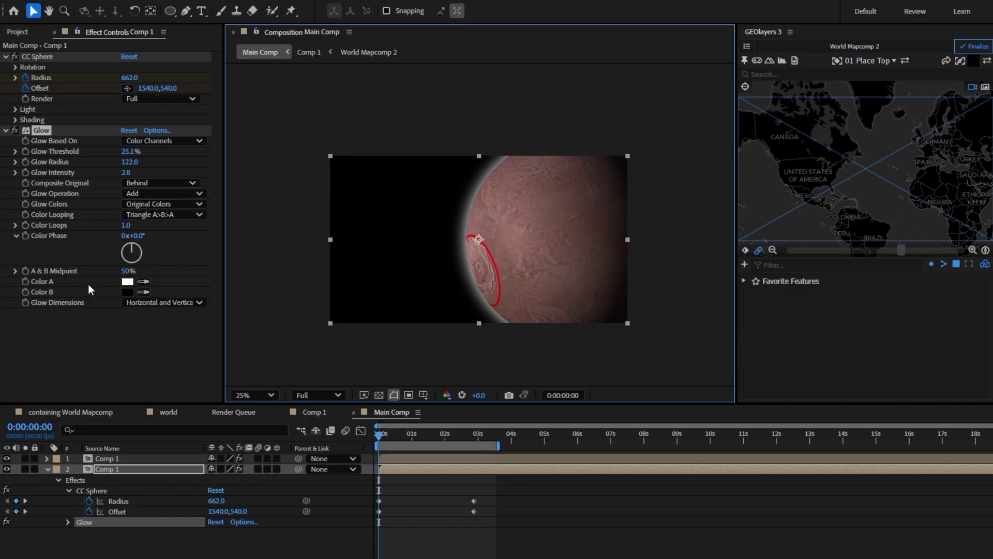
Switch Glow to A & B Colors with brown #6B442A as Color A, and extend the work area to about 7 s
click(172, 204)
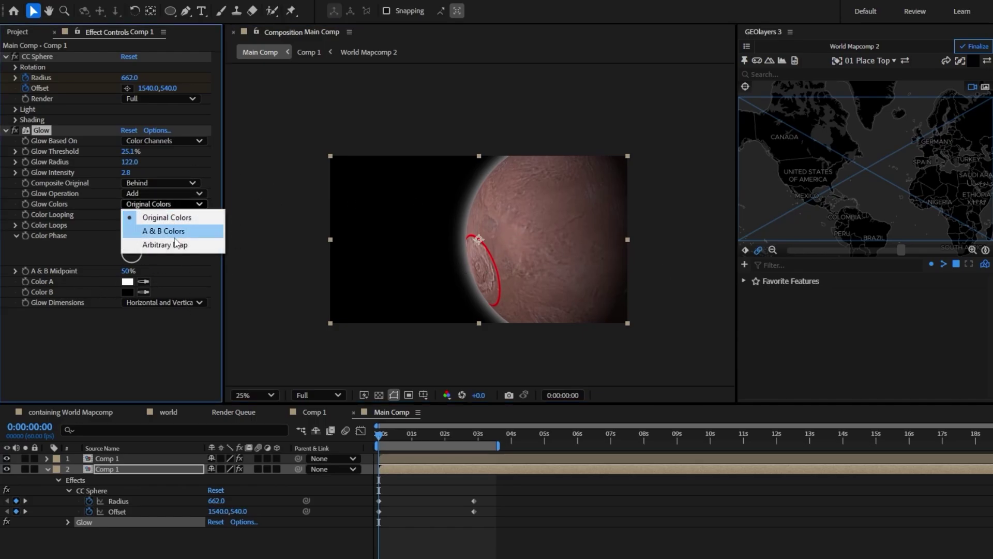
click(187, 229)
click(128, 282)
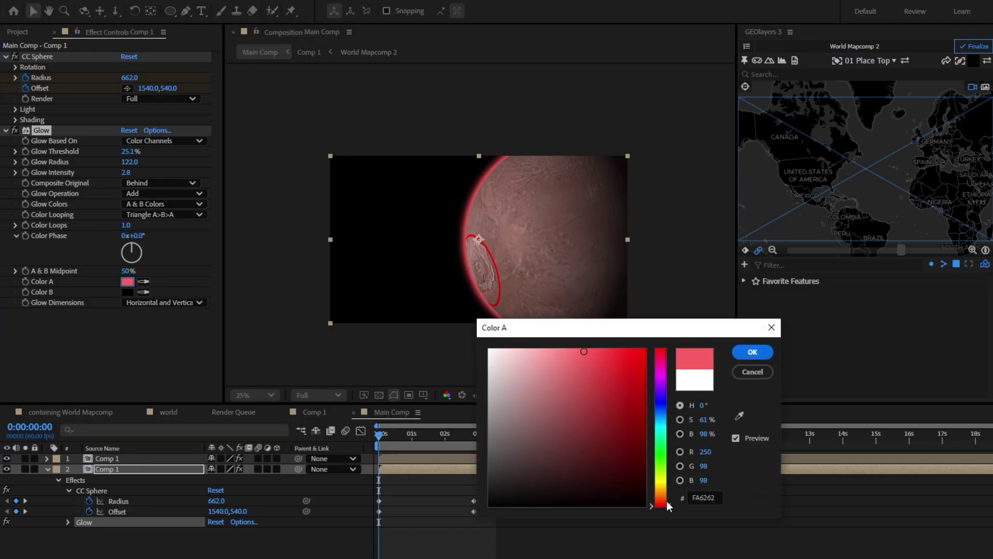
mouse_move(669, 501)
mouse_down()
mouse_move(669, 487)
mouse_move(661, 496)
mouse_up()
click(588, 456)
drag(593, 433, 585, 440)
click(747, 352)
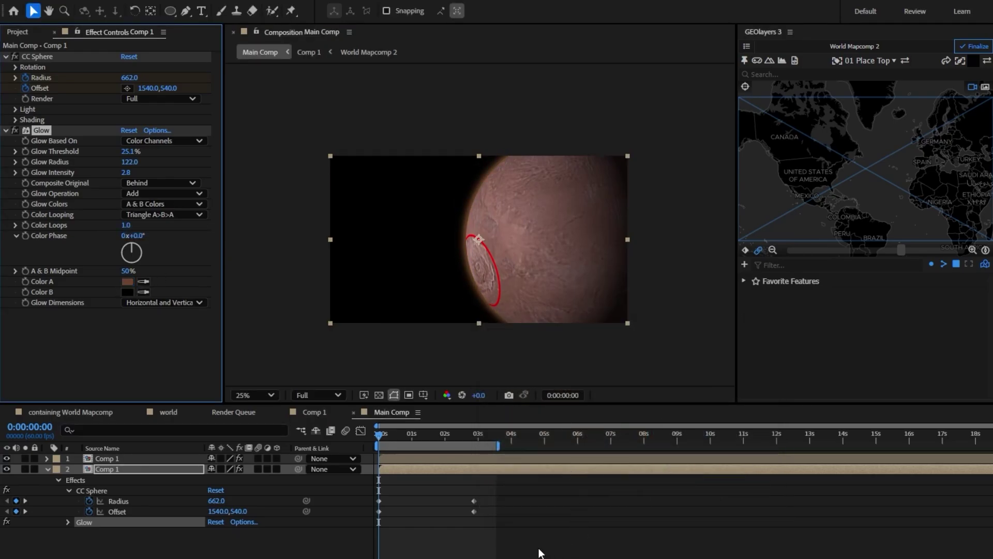
click(445, 338)
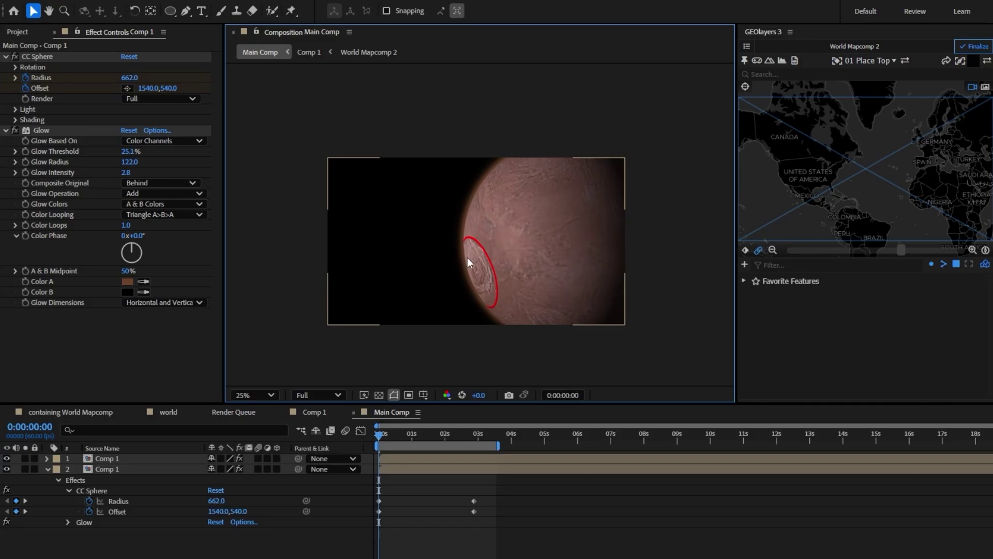
drag(498, 446, 618, 446)
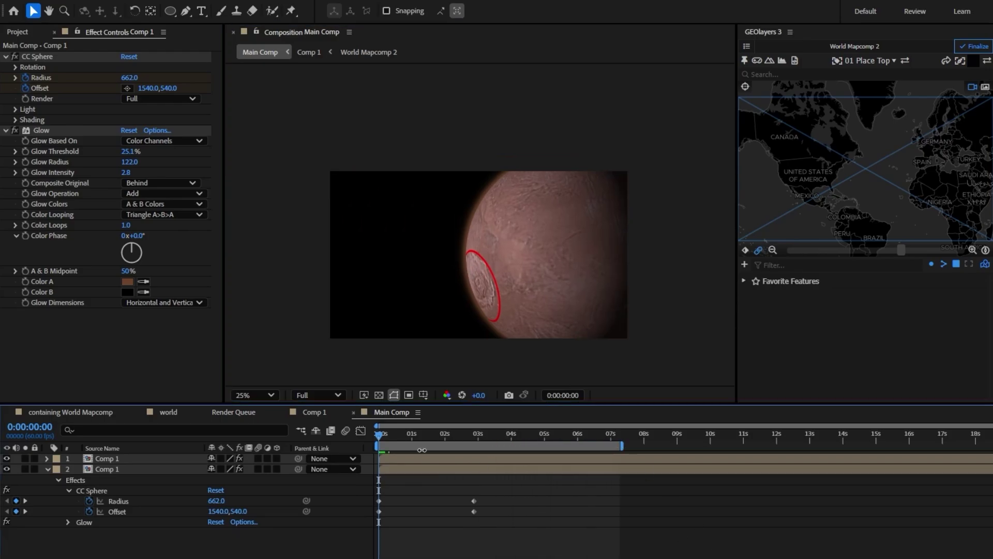
Play the Main Comp preview of the glowing Mars zooming toward the rover path
key(space)
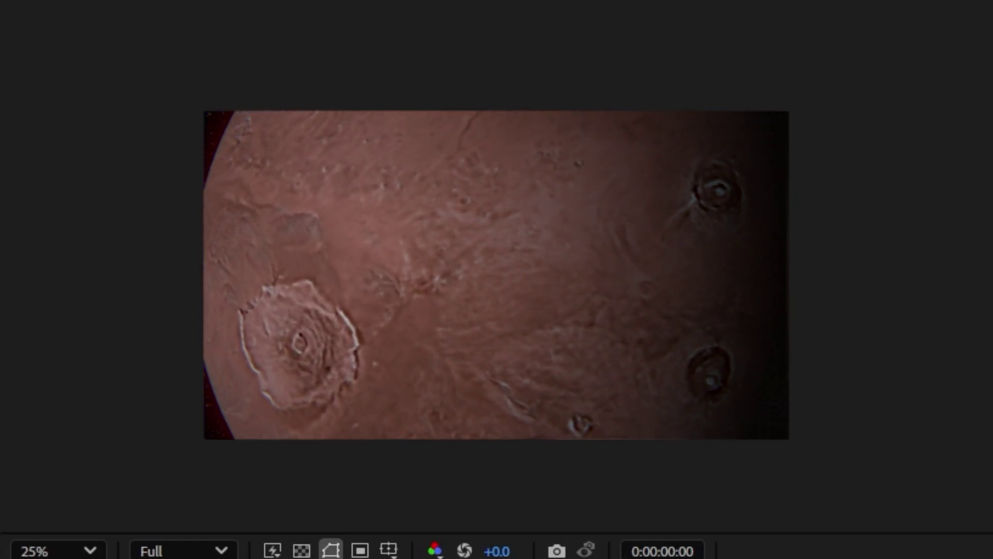